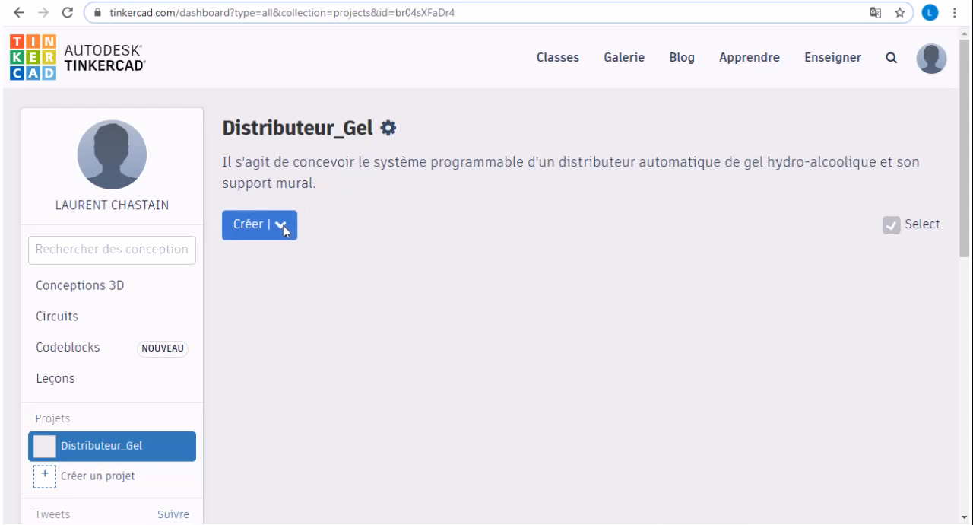
- Create a new circuit in the Distributeur_Gel project and place an Arduino Uno R3 in the workspace
click(279, 227)
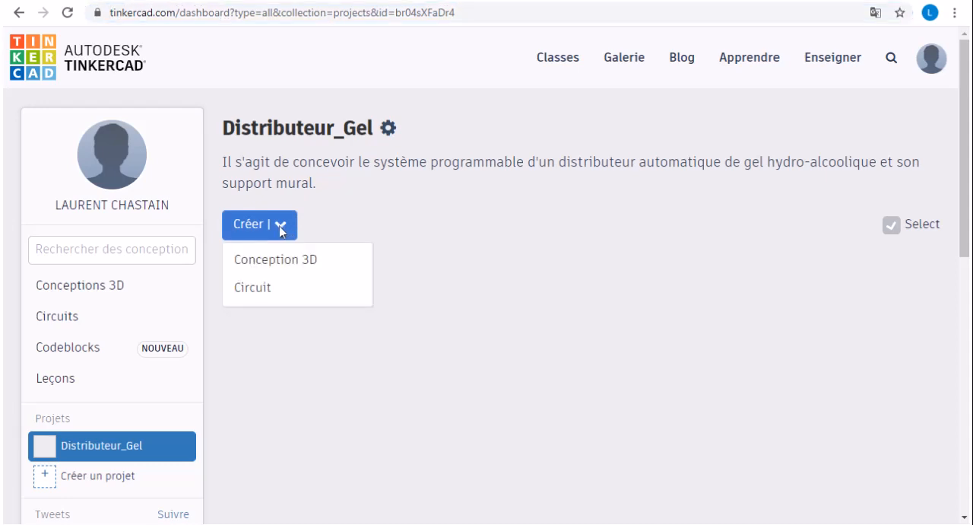
click(270, 289)
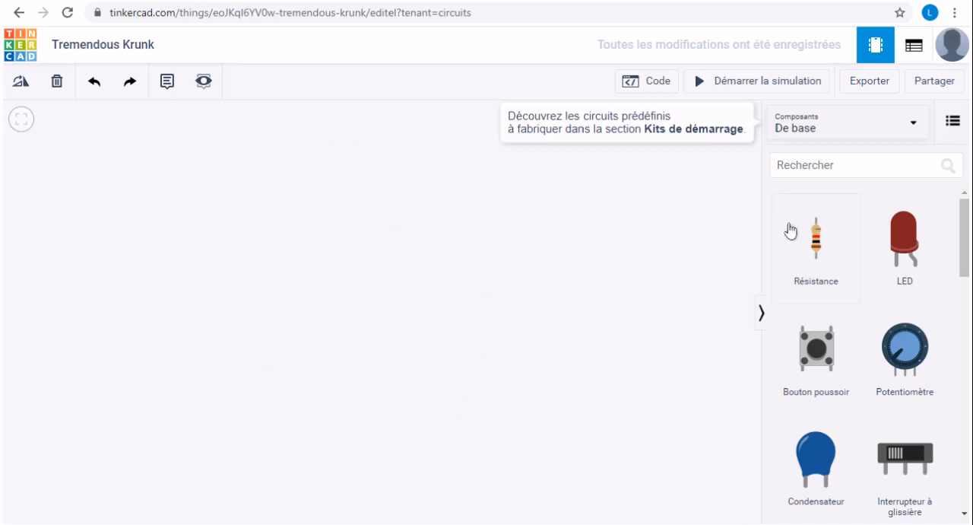
drag(966, 255, 966, 370)
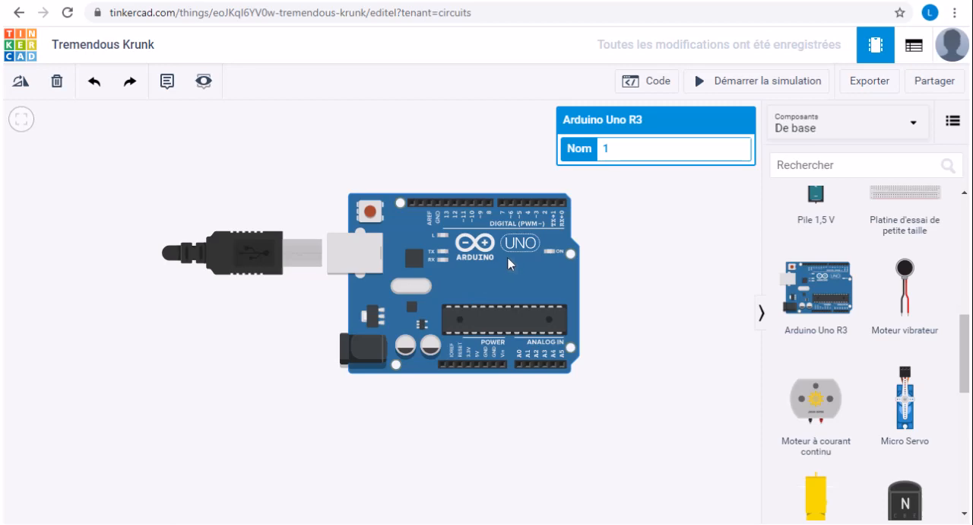
- Name the Arduino Uno R3 board CarteArduinoUno
drag(620, 149, 600, 148)
text(duinoU)
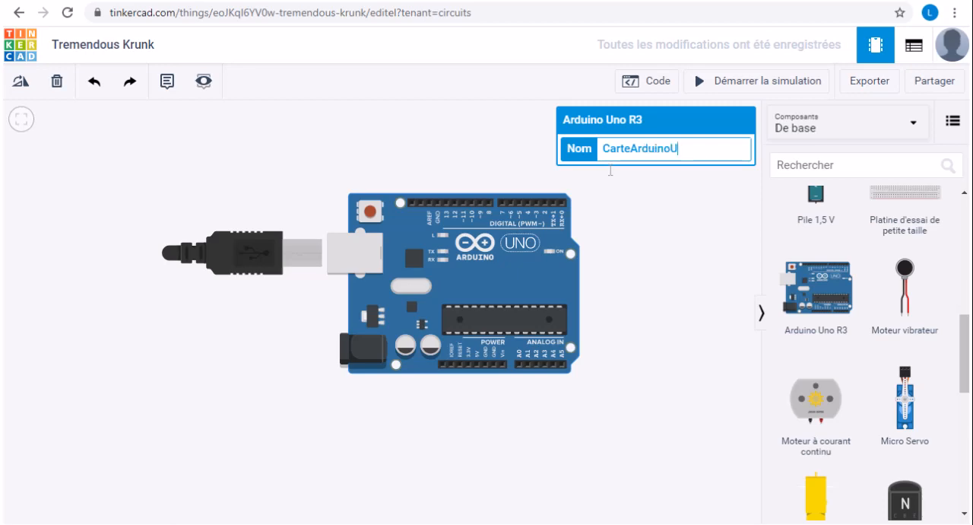
text(no)
click(656, 234)
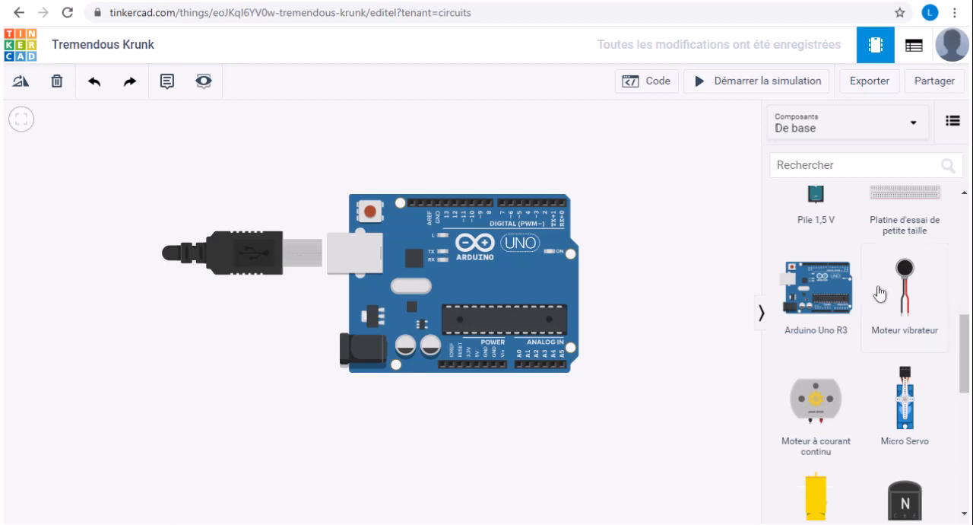
- Add a Micro Servo below and right of the Arduino board and an ultrasonic distance sensor above its USB cable
drag(963, 348, 967, 358)
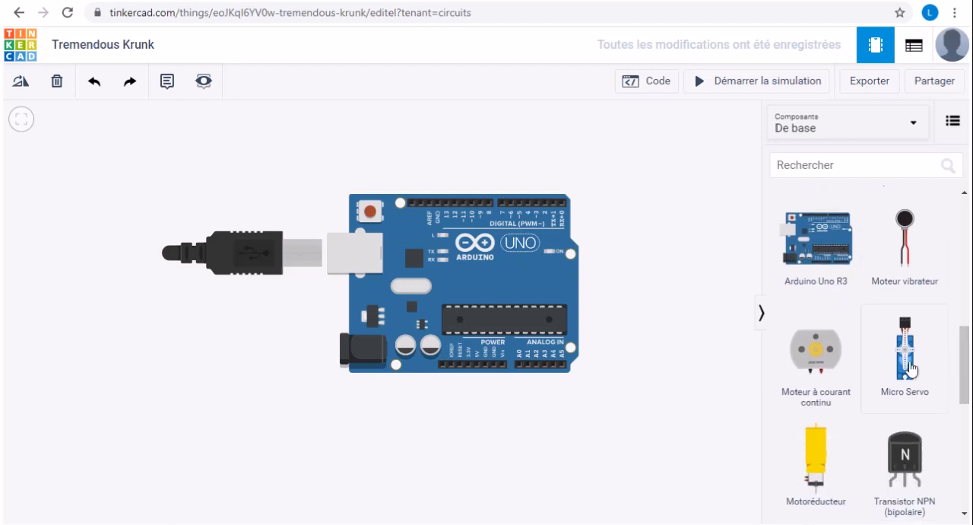
drag(904, 368, 633, 368)
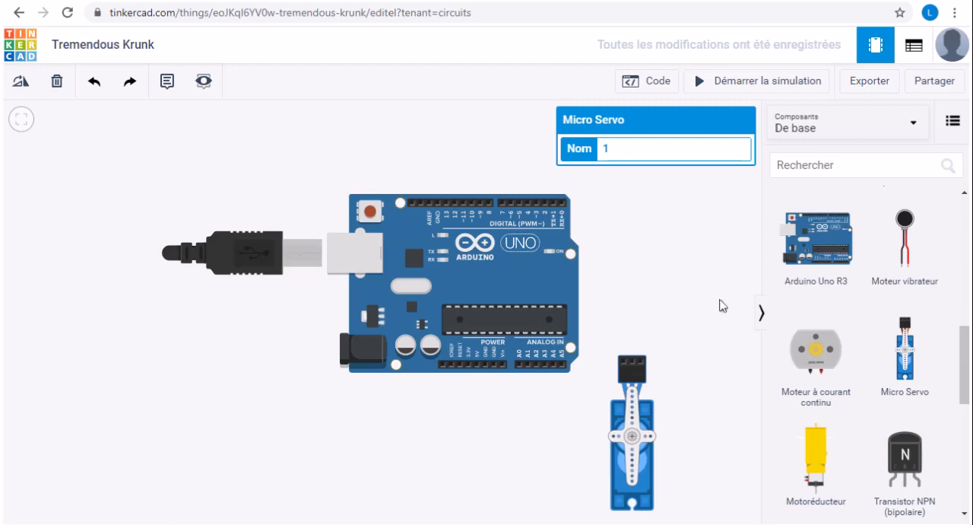
drag(966, 369, 963, 441)
drag(922, 392, 268, 134)
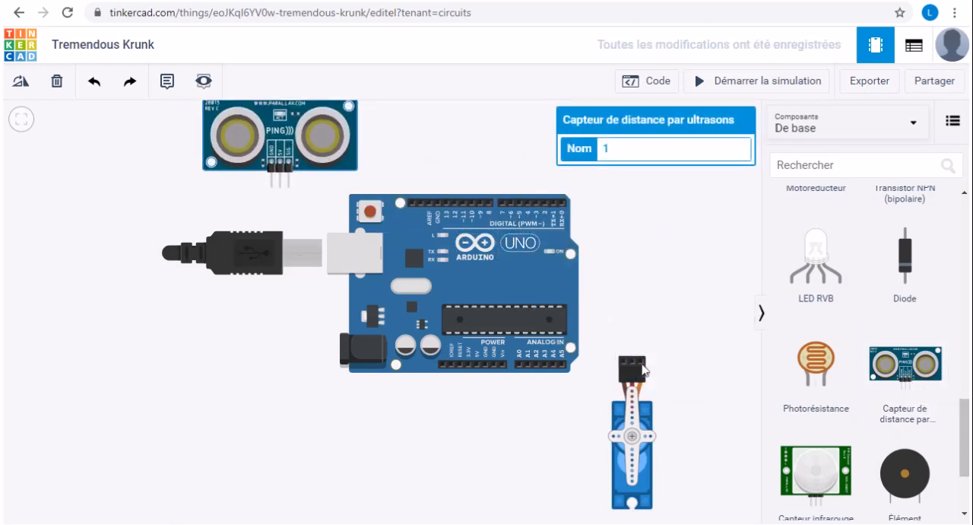
- Replace the default name of the Micro Servo with a descriptive one
click(649, 426)
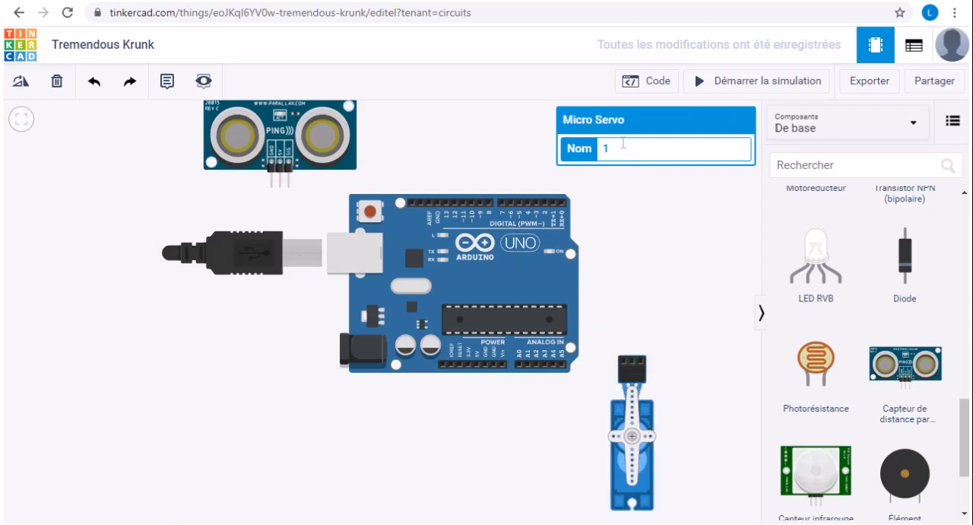
drag(614, 148, 579, 154)
text(ServoMoteur)
click(652, 242)
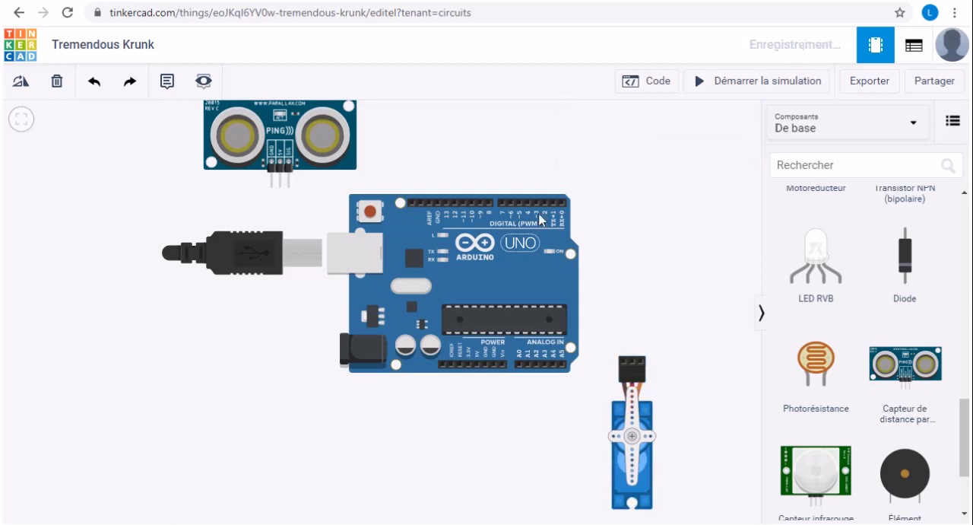
- Name the ultrasonic distance sensor CapteurUltrson
click(340, 149)
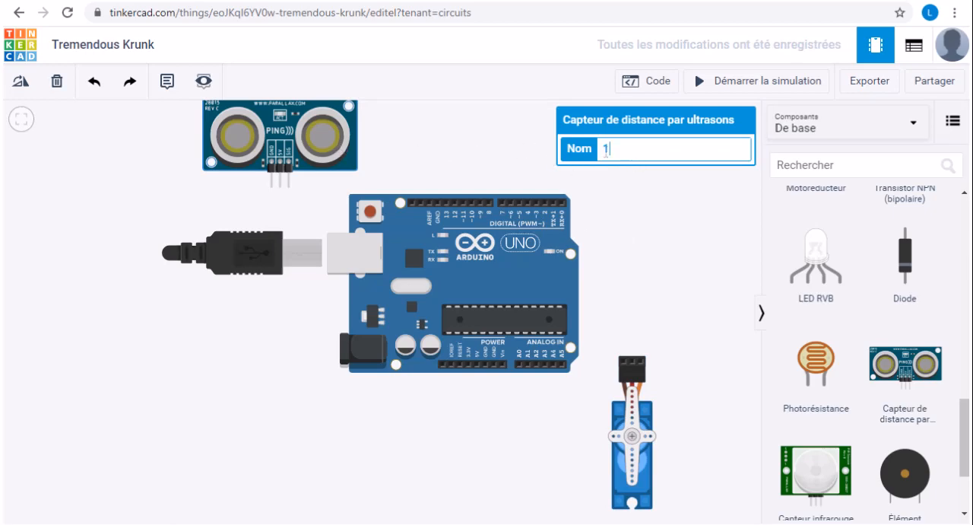
drag(606, 149, 592, 158)
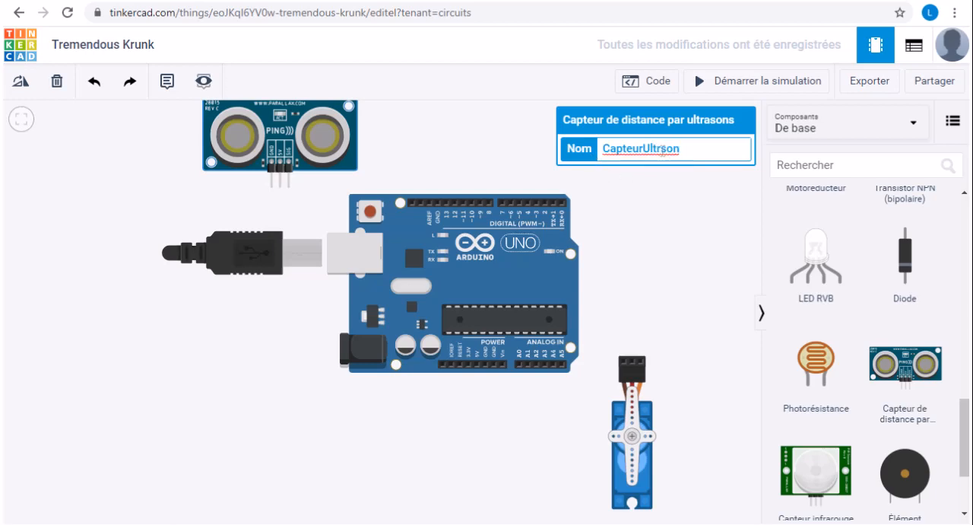
click(685, 213)
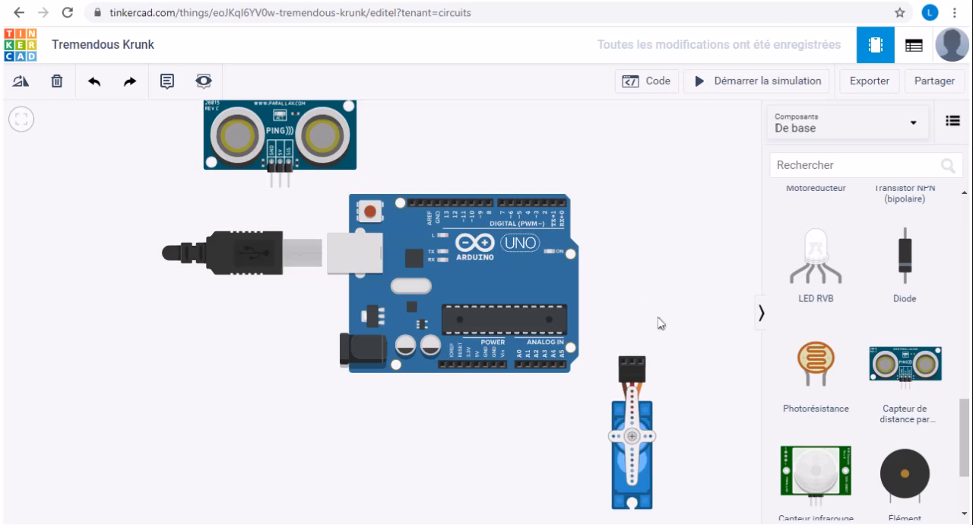
- Wire the servo's ground pin to the Arduino's first power-side GND pin, routing the cable with two bends below the board
scroll(659, 323, up, 1)
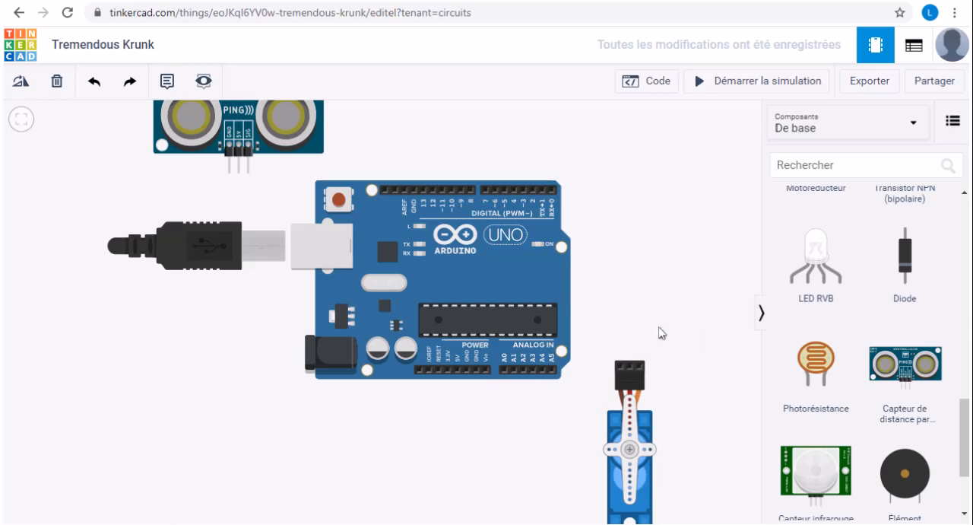
scroll(541, 373, up, 2)
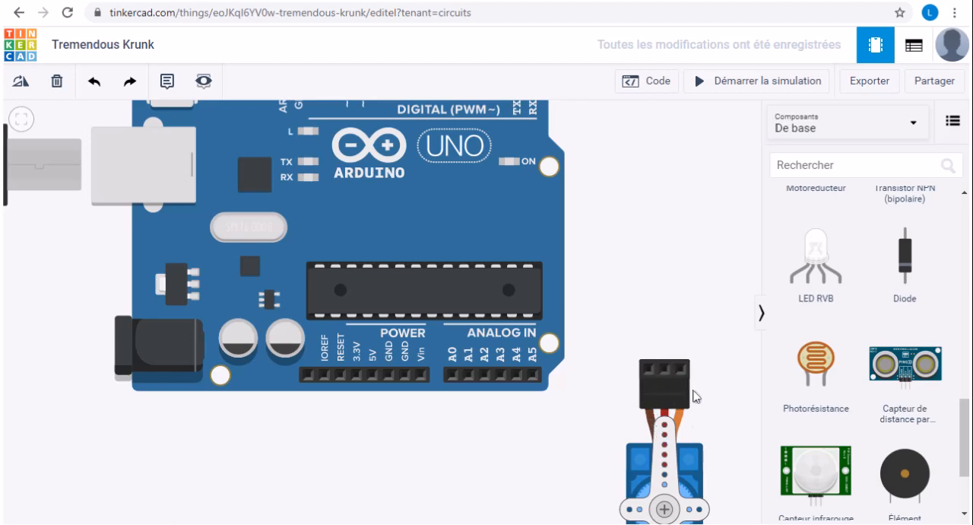
click(649, 371)
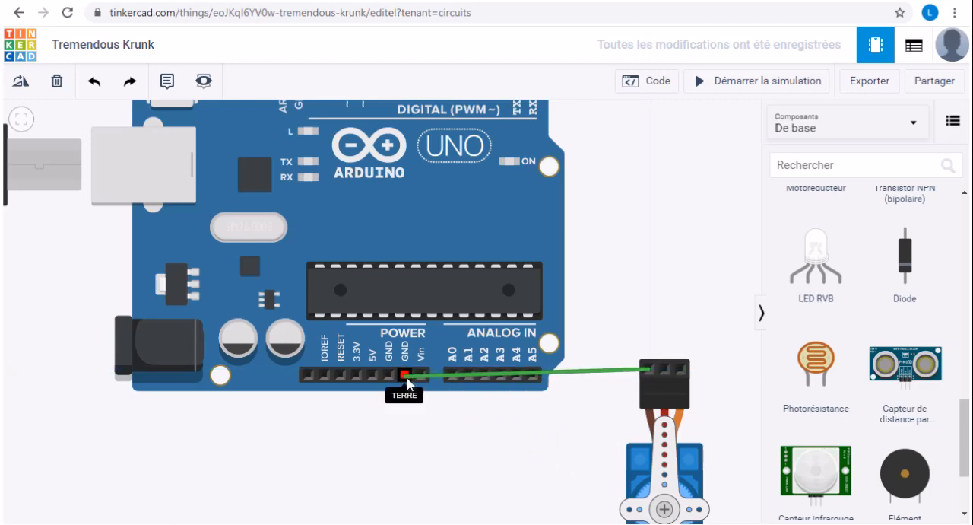
click(583, 483)
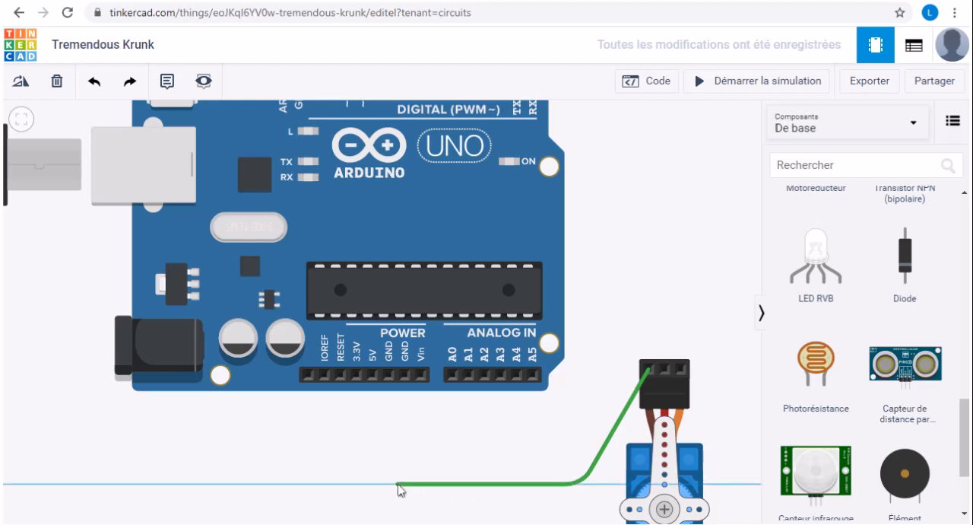
click(396, 483)
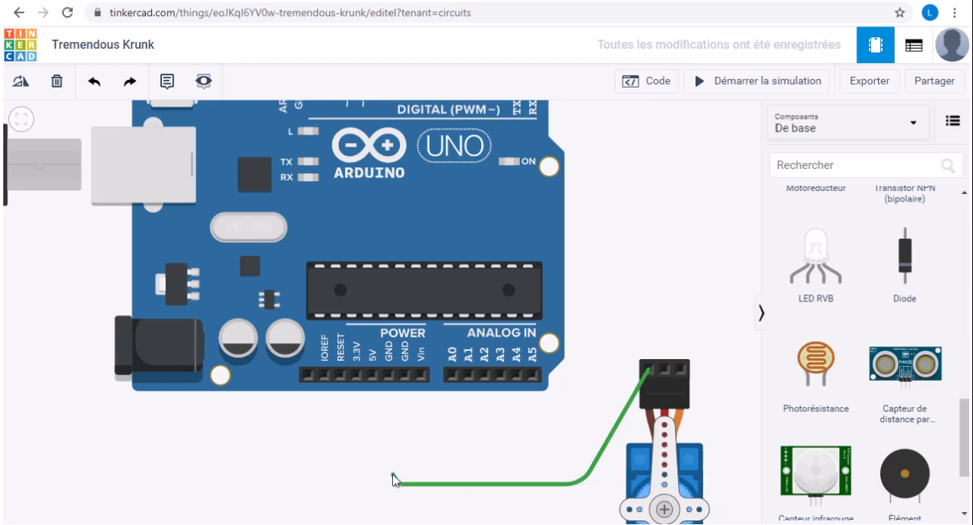
click(388, 375)
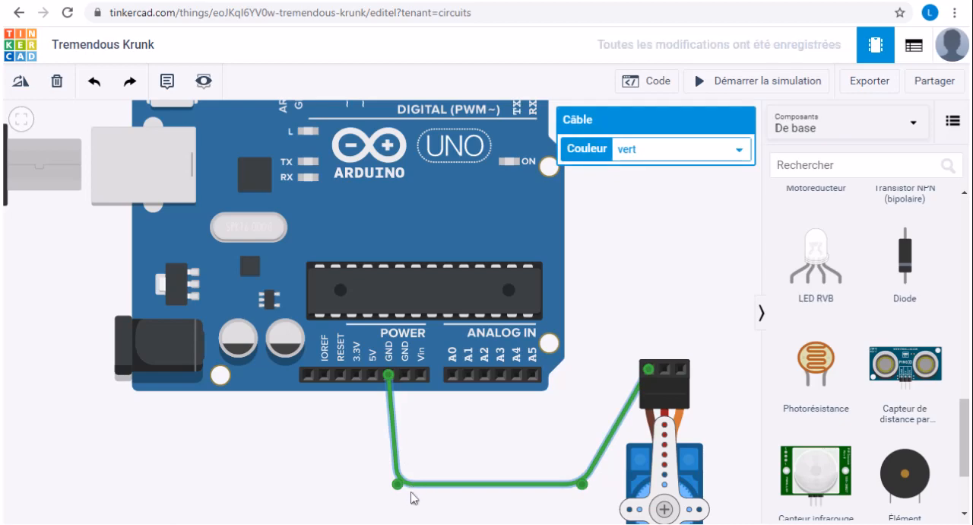
- Straighten the servo ground wire by aligning its two bends, and set its colour to black (noir)
drag(398, 485, 388, 484)
drag(582, 488, 599, 489)
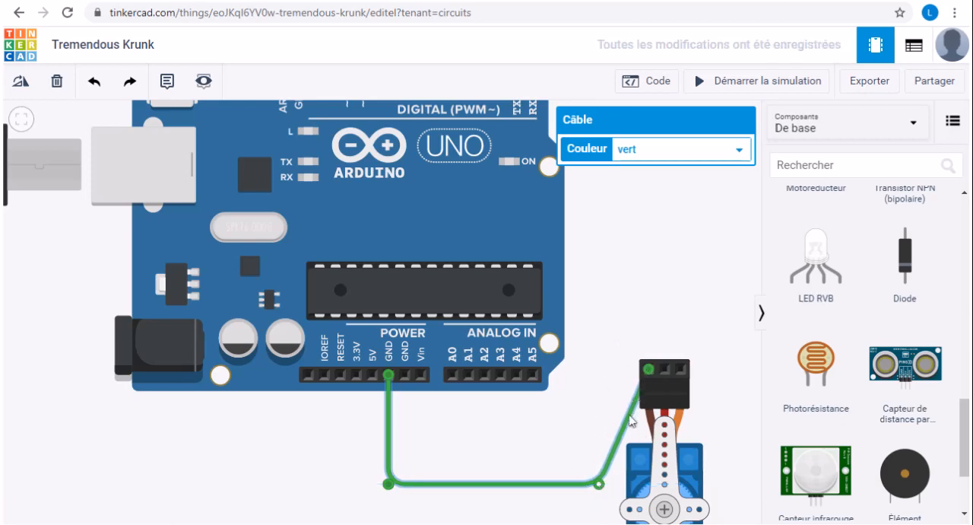
click(681, 153)
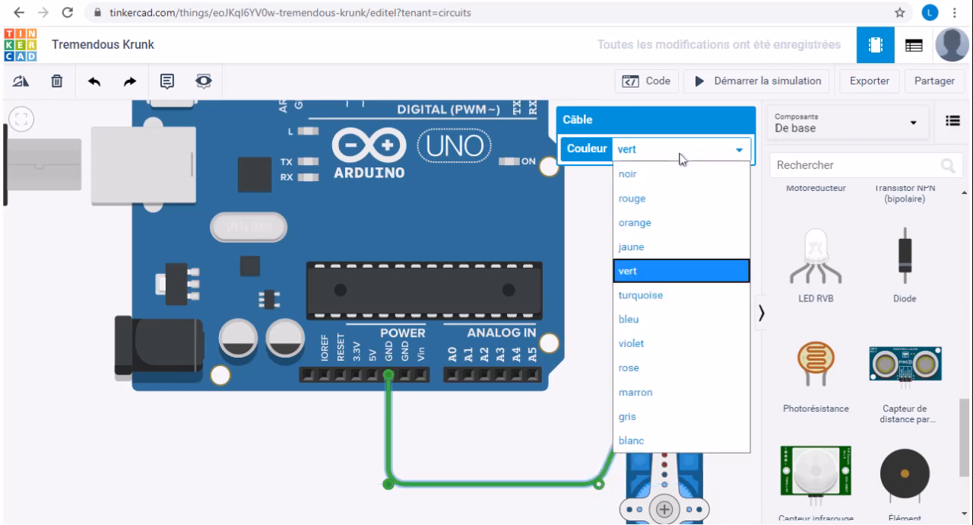
click(653, 174)
click(642, 287)
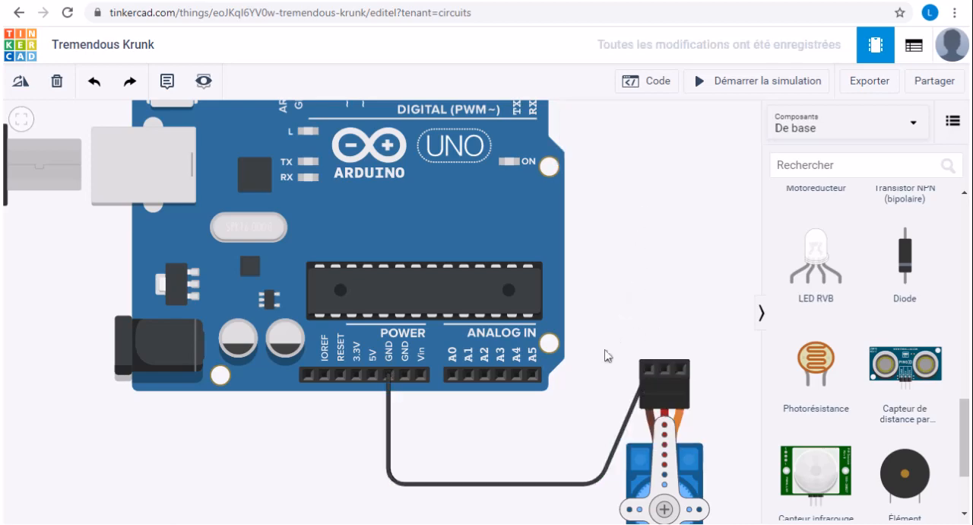
- Wire the servo's middle pin to the Arduino's 5V pin, routed below the ground wire, and colour it red (rouge)
click(642, 391)
click(666, 370)
click(555, 505)
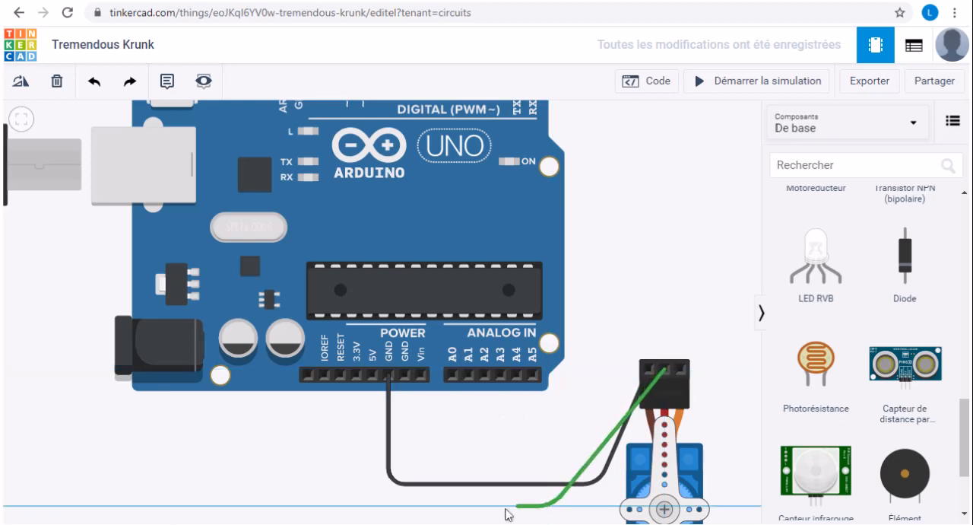
click(374, 505)
click(372, 374)
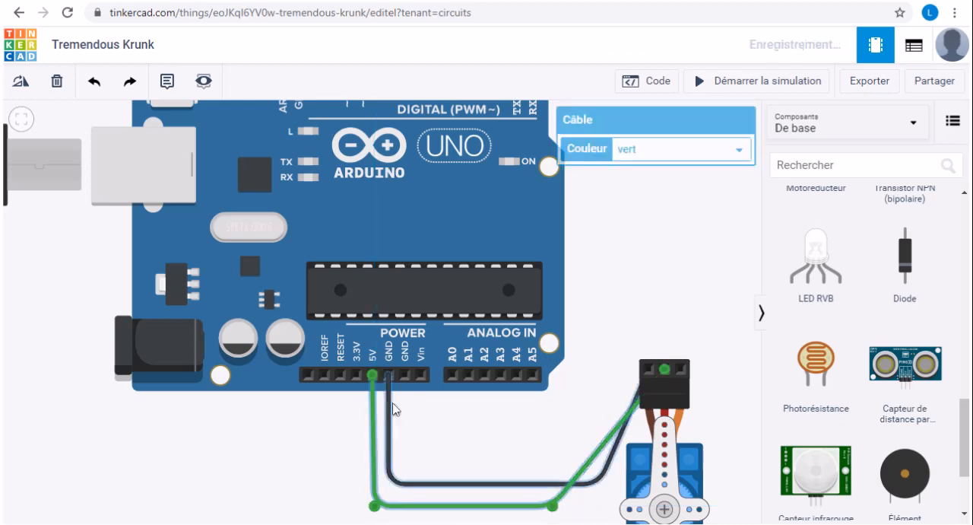
click(708, 151)
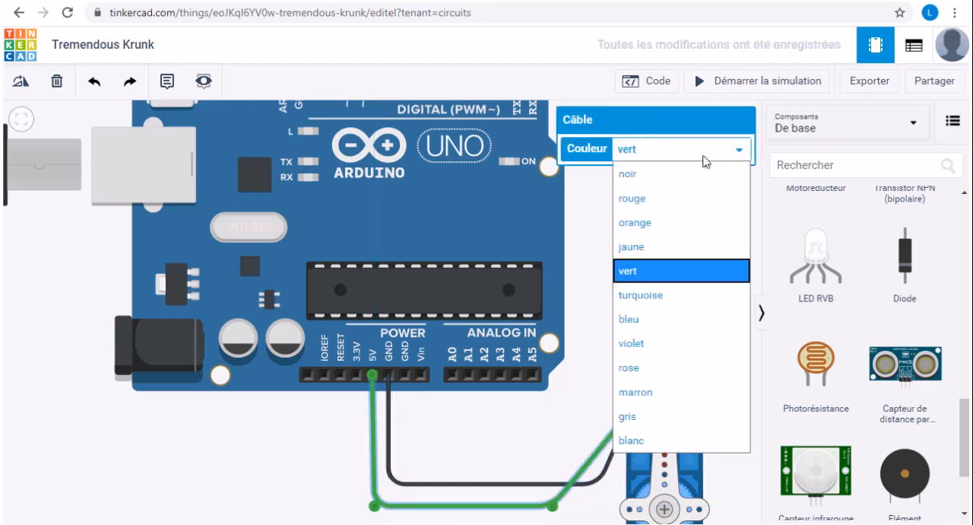
click(655, 207)
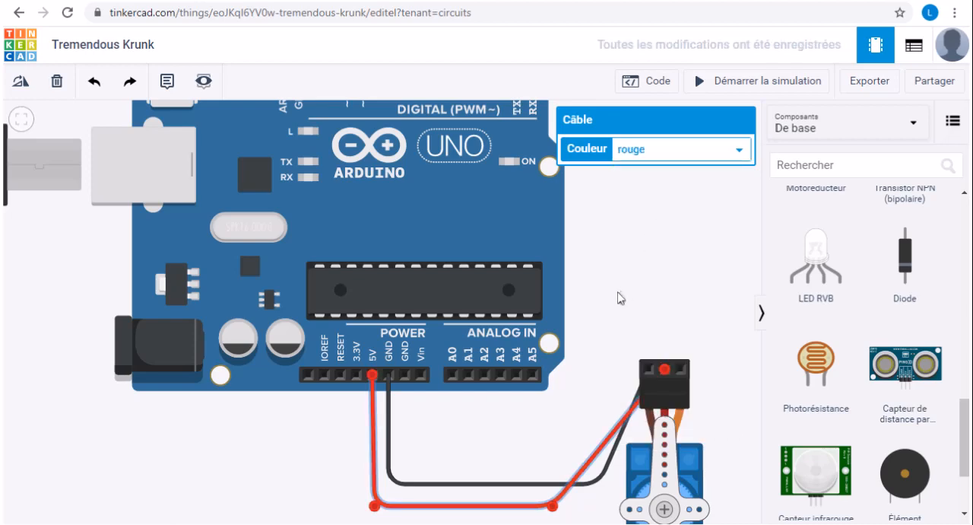
click(598, 411)
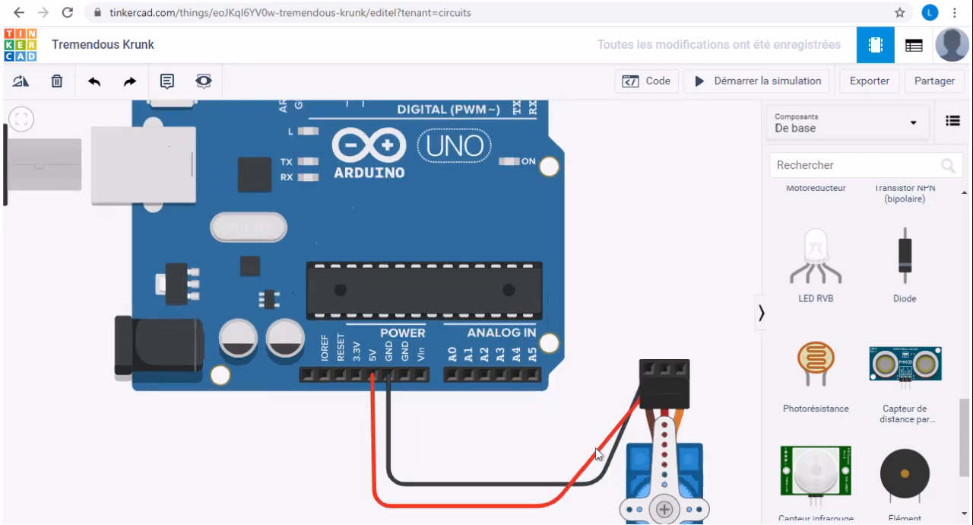
- Wire the ultrasonic sensor's GND pin to the Arduino's first power-side GND pin, with two bends below the board, and straighten the final vertical segment
scroll(597, 454, down, 3)
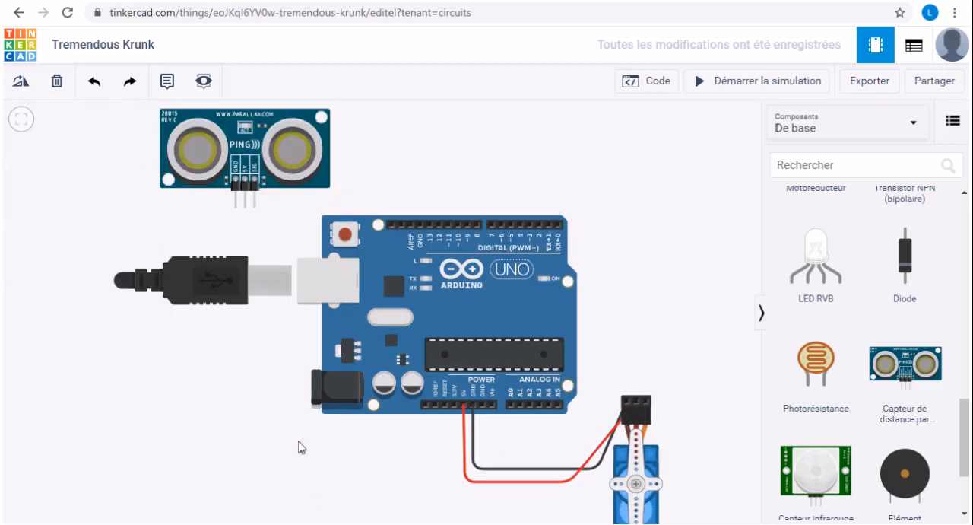
scroll(221, 293, up, 1)
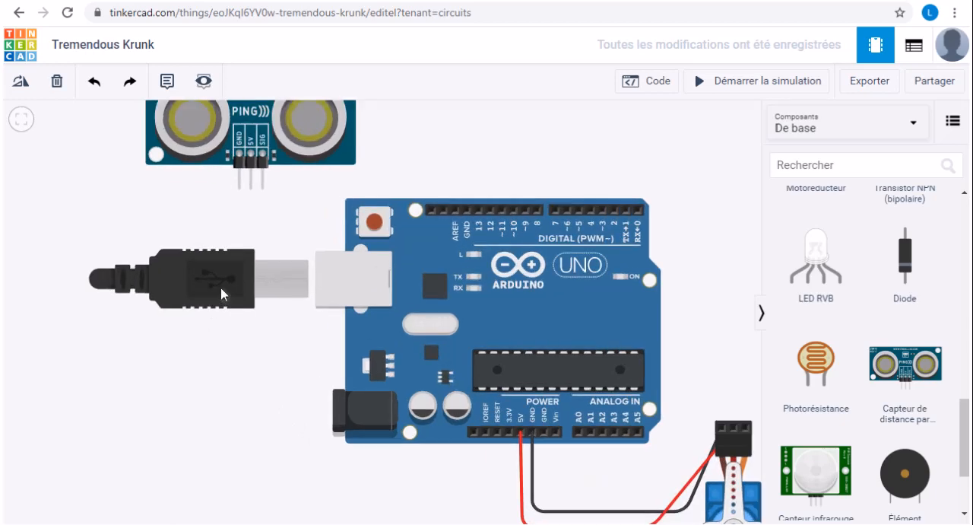
scroll(221, 294, up, 1)
scroll(184, 202, down, 2)
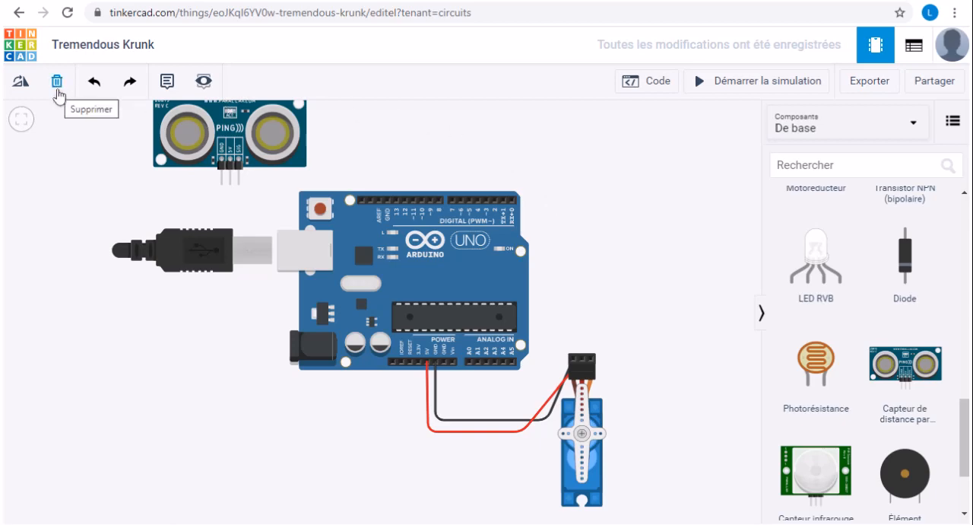
scroll(133, 194, up, 1)
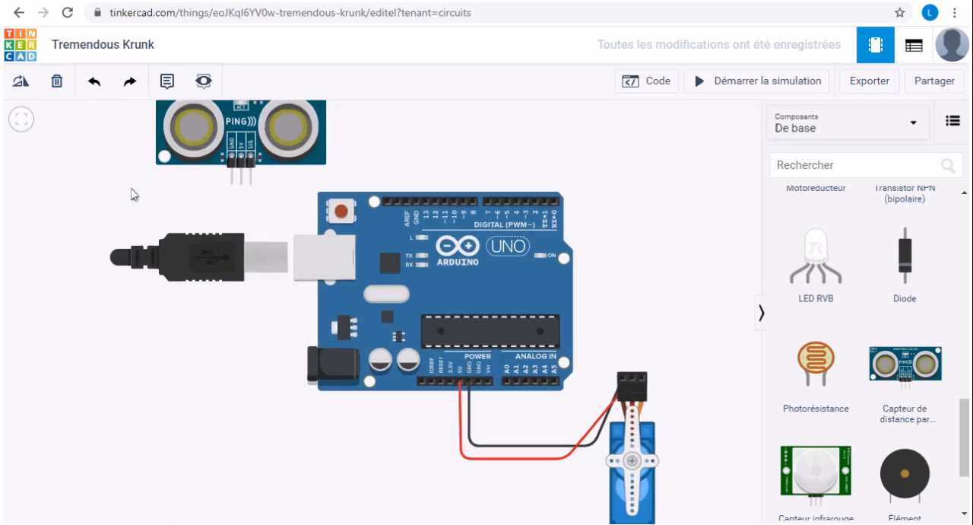
scroll(266, 218, up, 1)
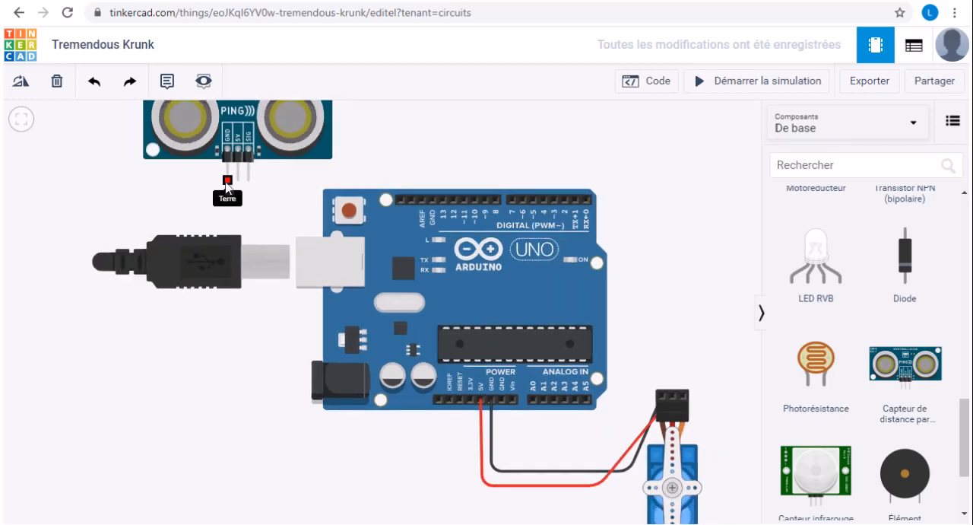
click(226, 181)
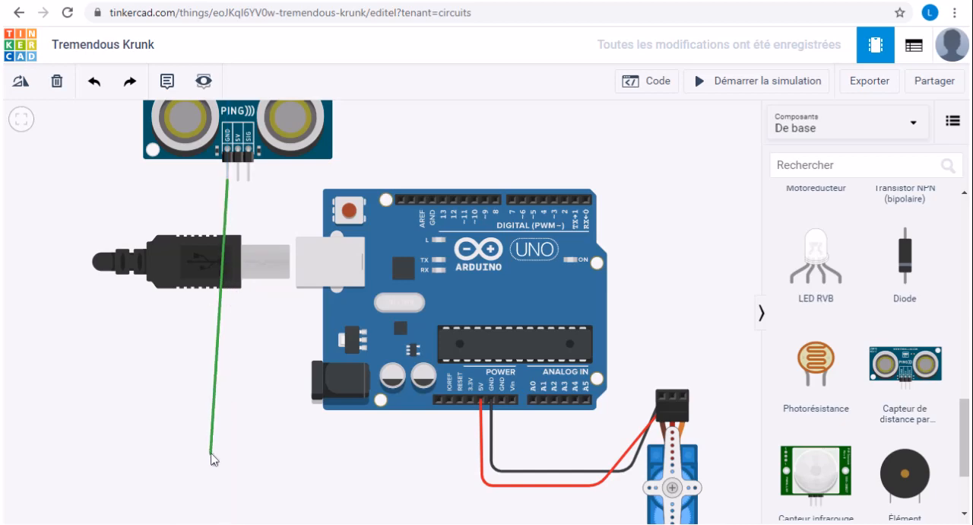
click(229, 490)
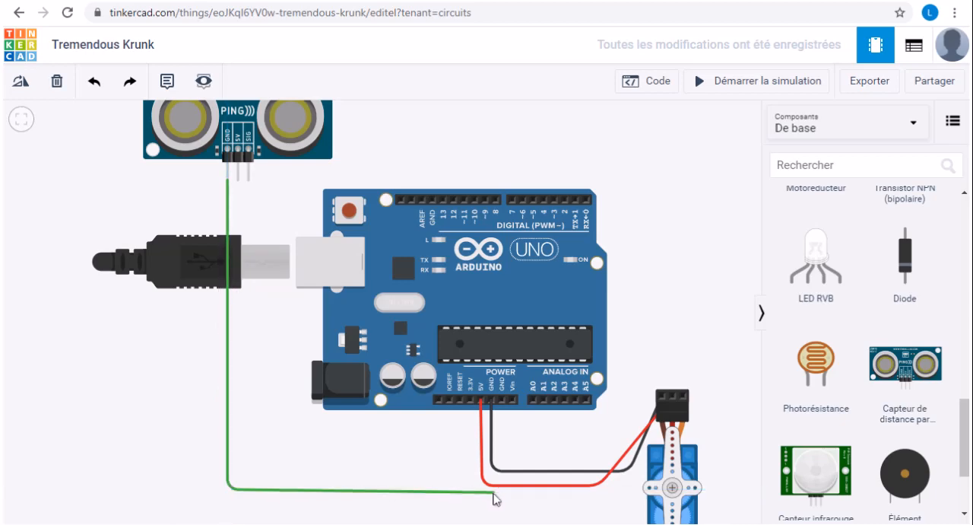
click(494, 489)
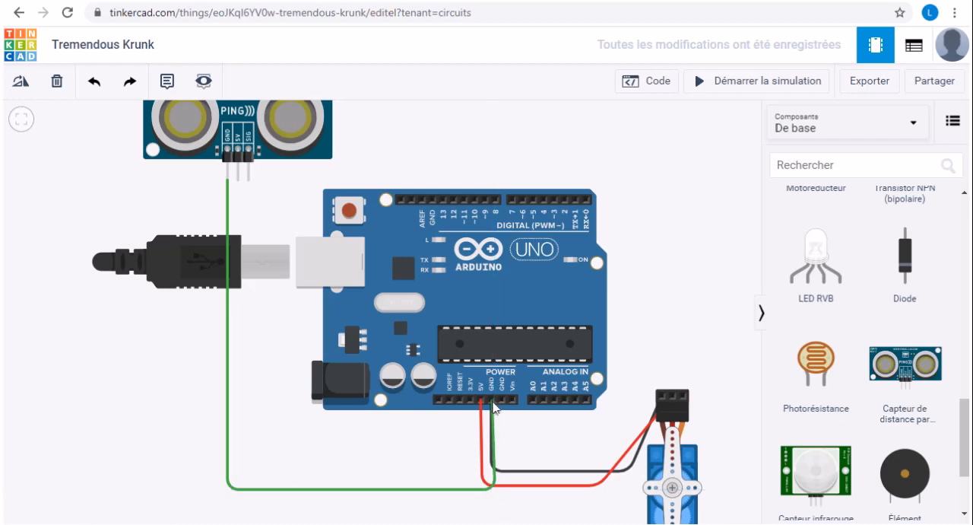
click(491, 401)
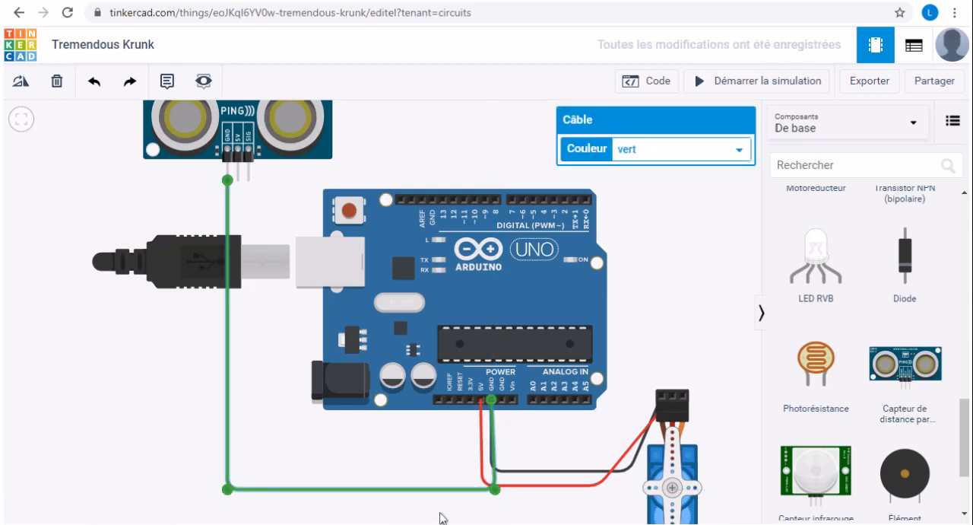
drag(495, 491, 491, 491)
click(380, 448)
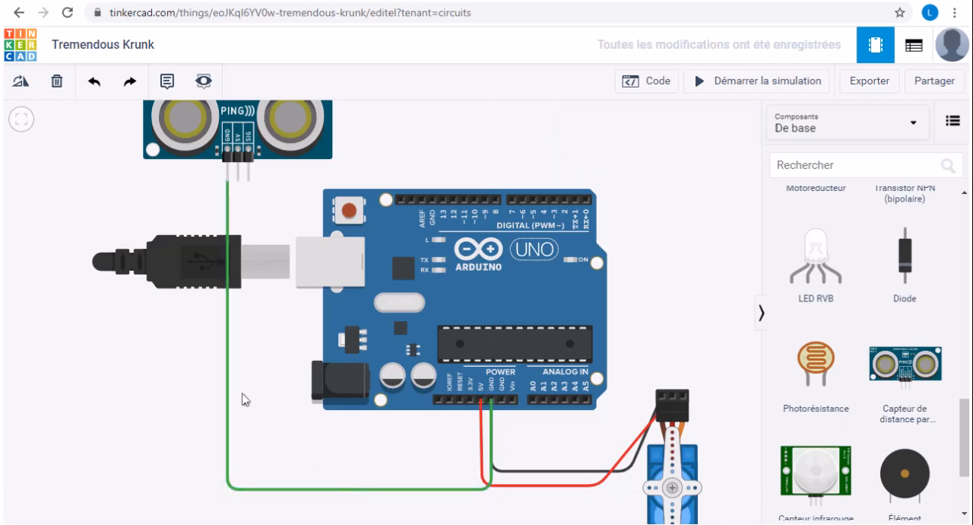
- Set the colour of the ultrasonic sensor's ground wire to black (noir)
click(318, 490)
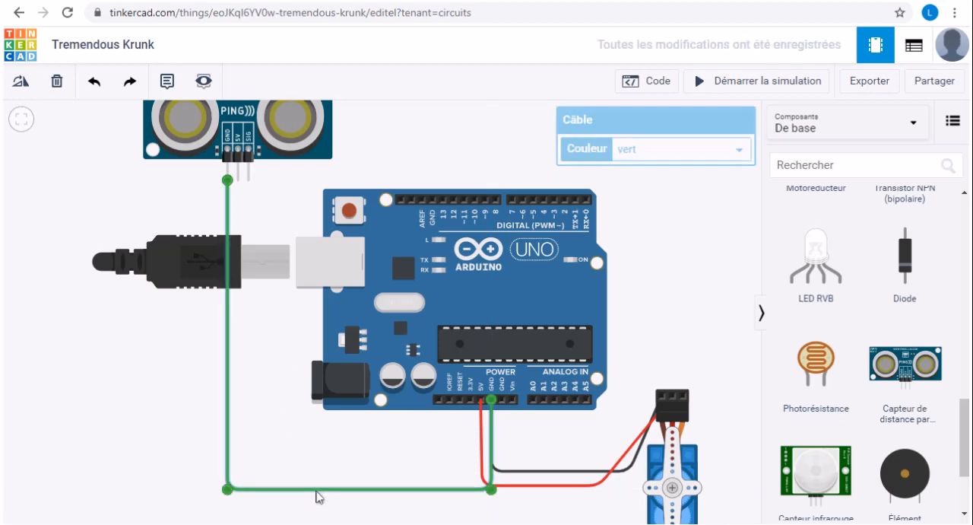
click(652, 162)
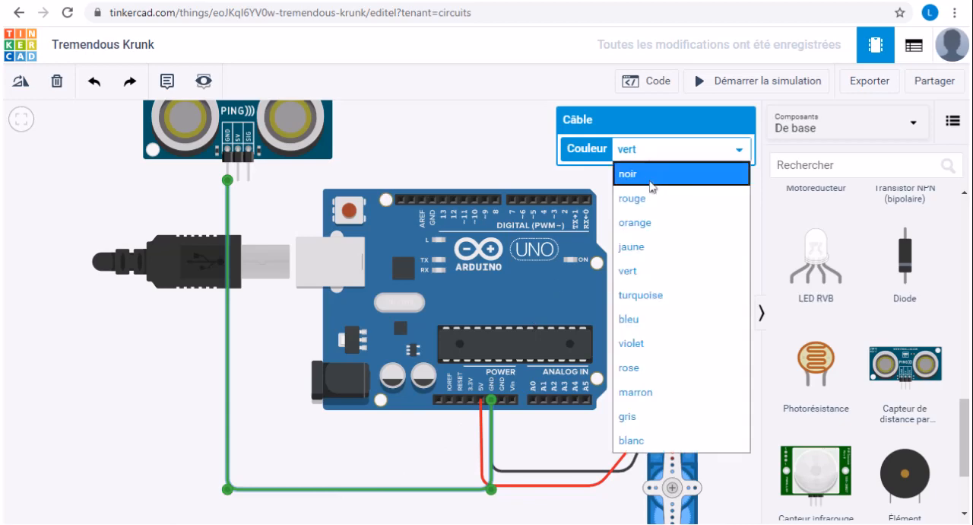
click(637, 177)
click(337, 435)
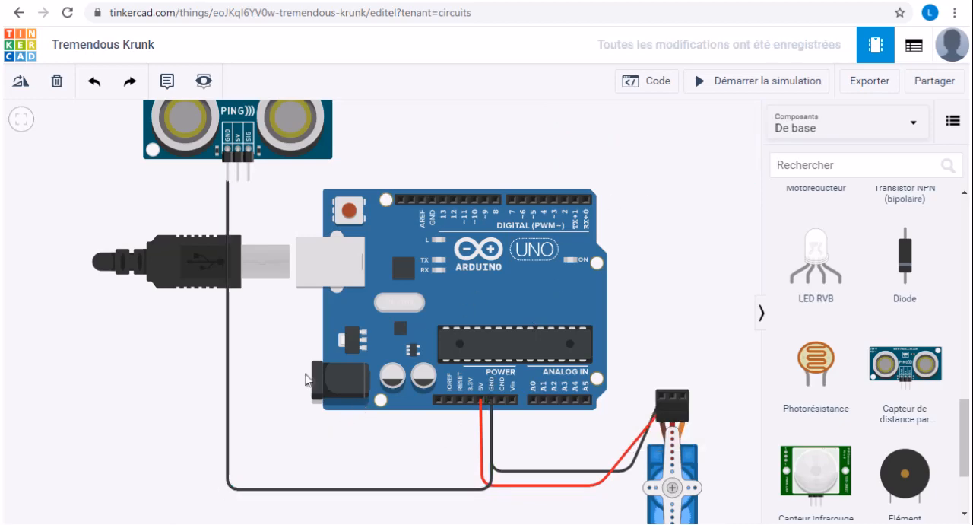
click(238, 186)
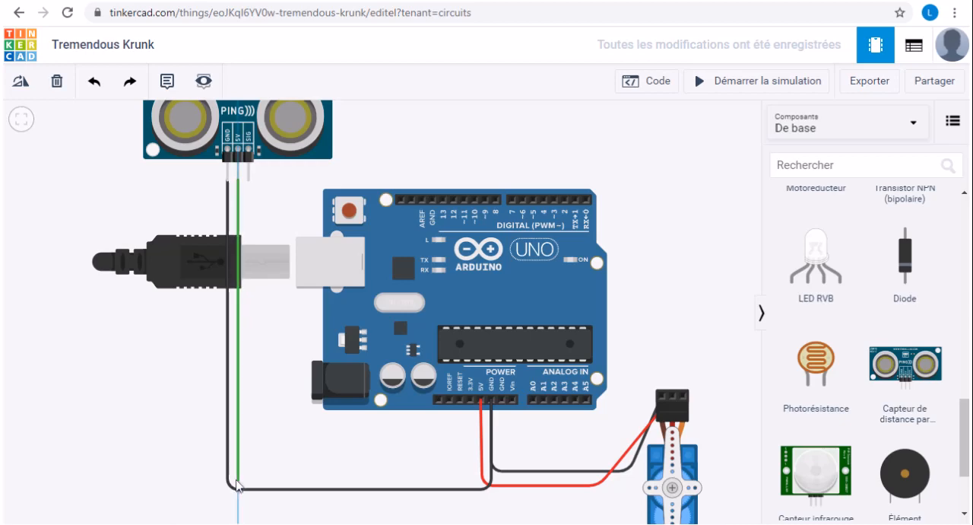
click(237, 477)
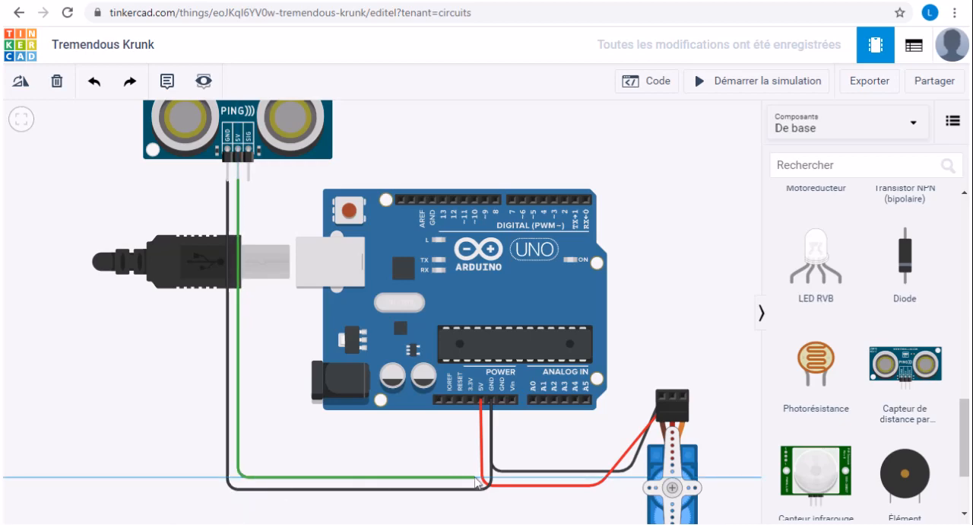
click(479, 479)
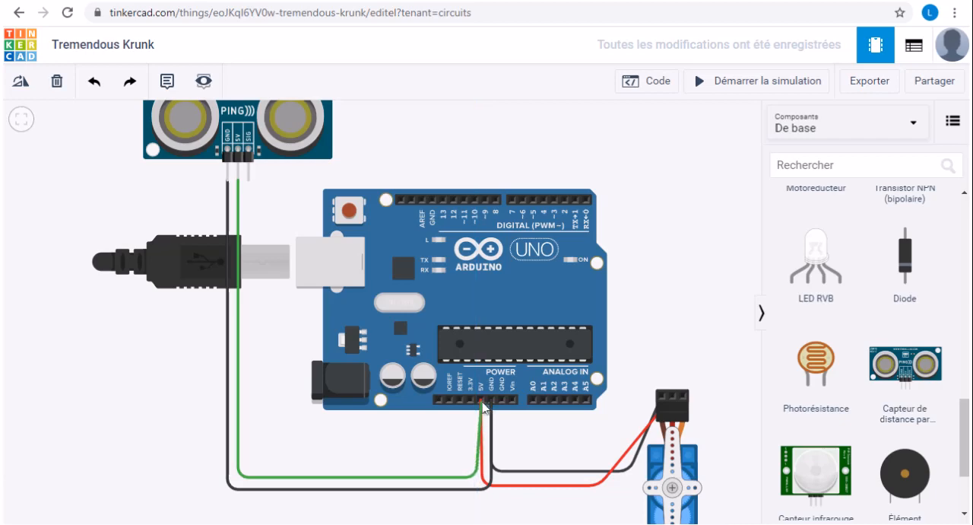
click(482, 402)
click(482, 402)
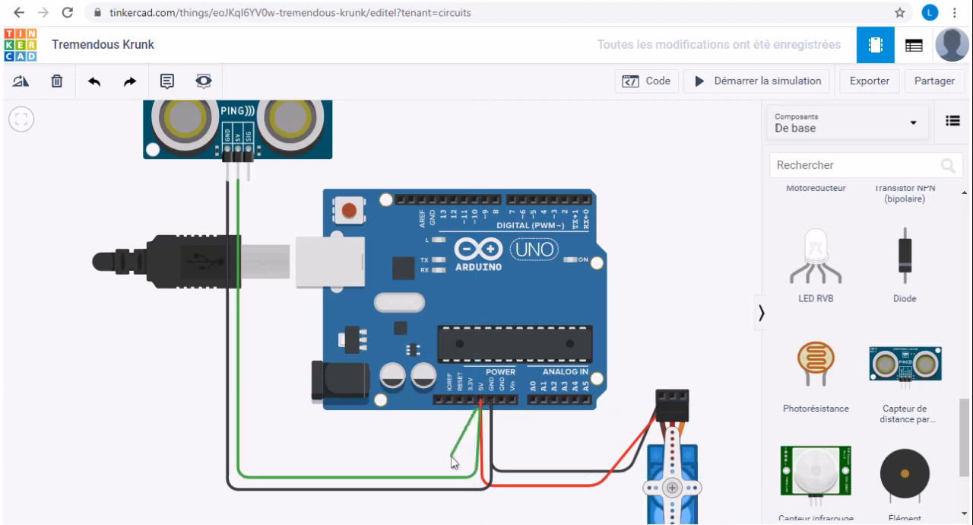
key(Escape)
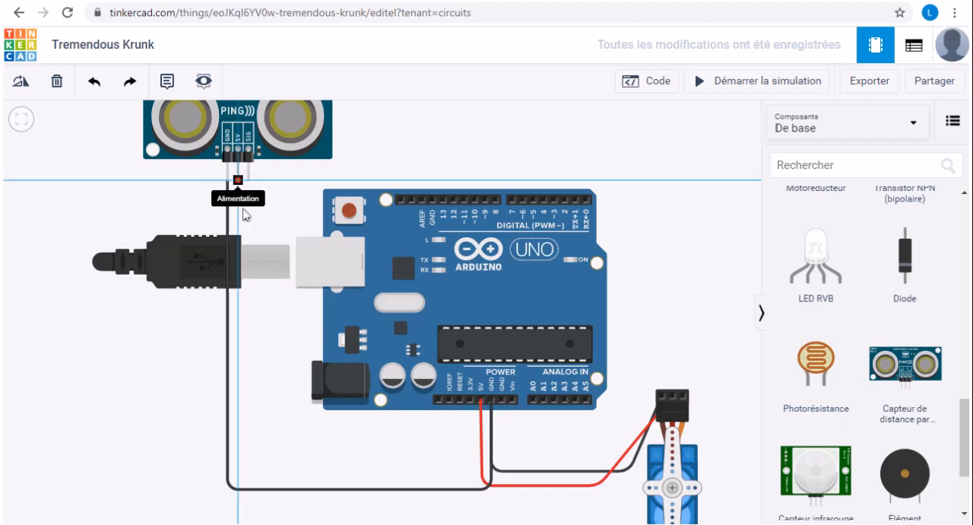
- Wire the ultrasonic sensor's 5V pin to the Arduino's 5V pin, routing it with two bends just inside the sensor's ground wire
click(238, 156)
click(238, 473)
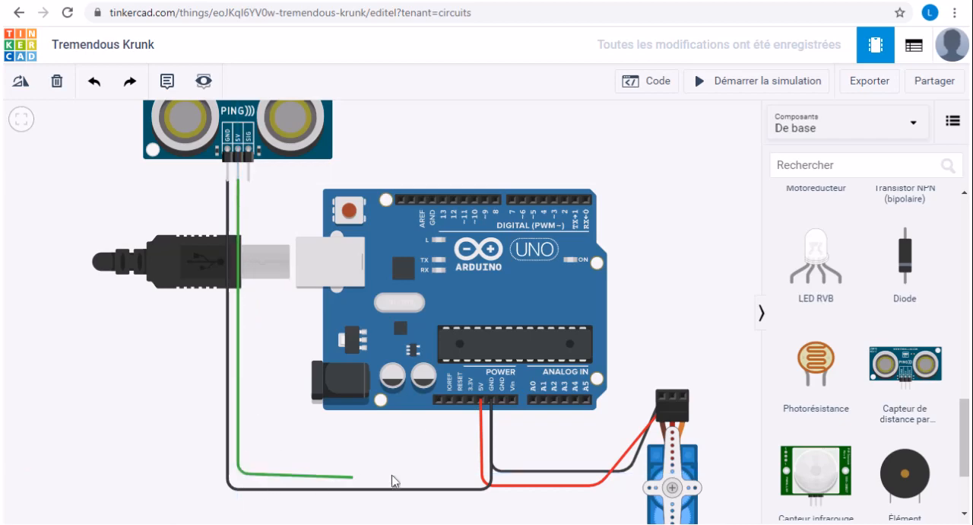
click(476, 473)
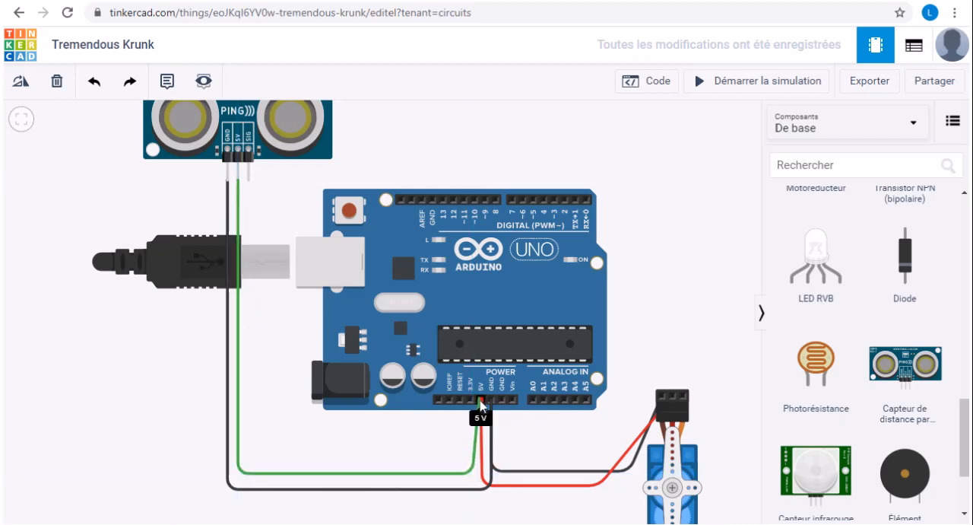
click(481, 401)
click(480, 400)
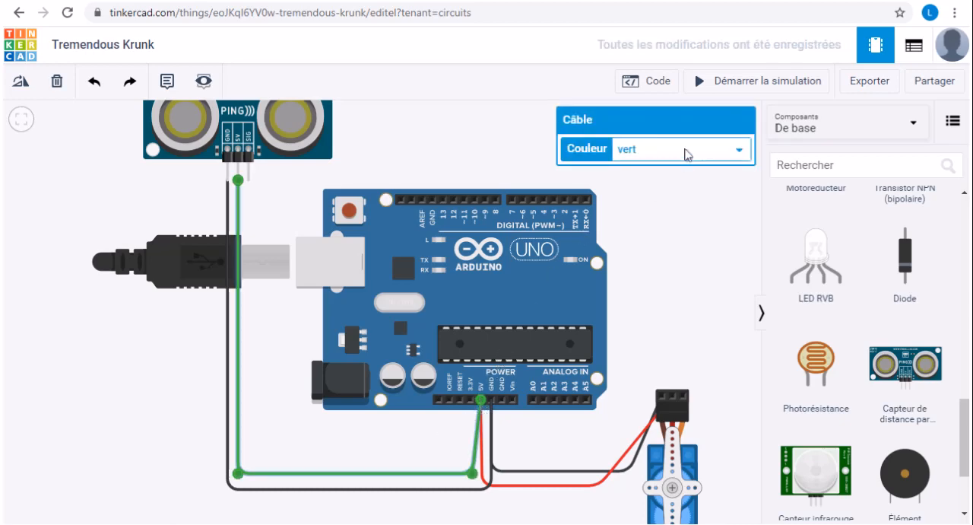
- Colour the sensor's 5V wire red (rouge) and straighten it by aligning its second bend under the Arduino's 5V pin
click(687, 155)
click(660, 196)
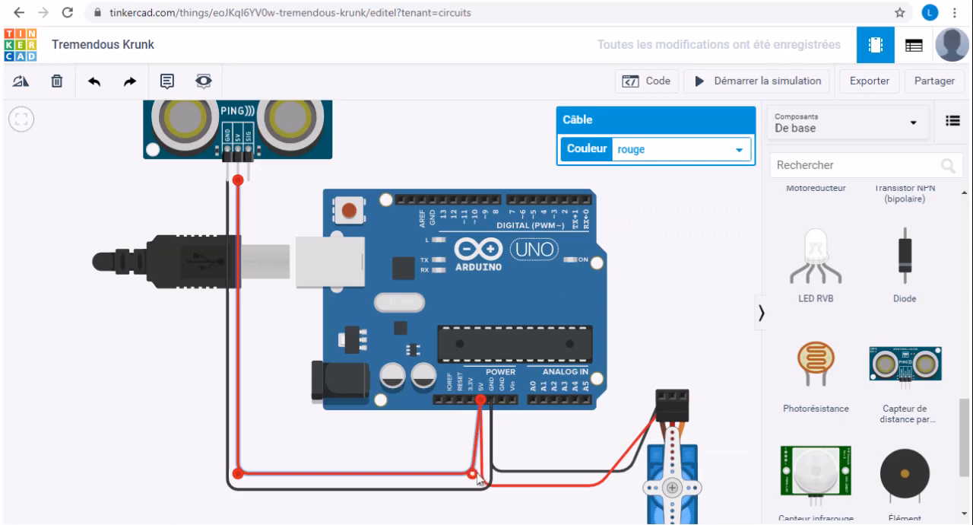
drag(475, 473, 482, 474)
click(417, 451)
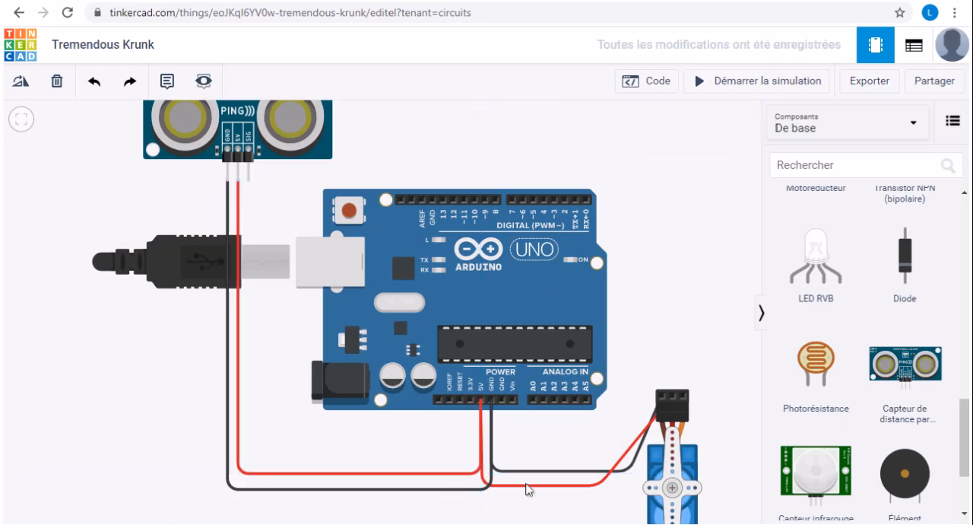
- Shift the horizontal runs of the servo's red and black wires to line up with the sensor's wires of the same colour
click(530, 488)
drag(532, 491, 536, 478)
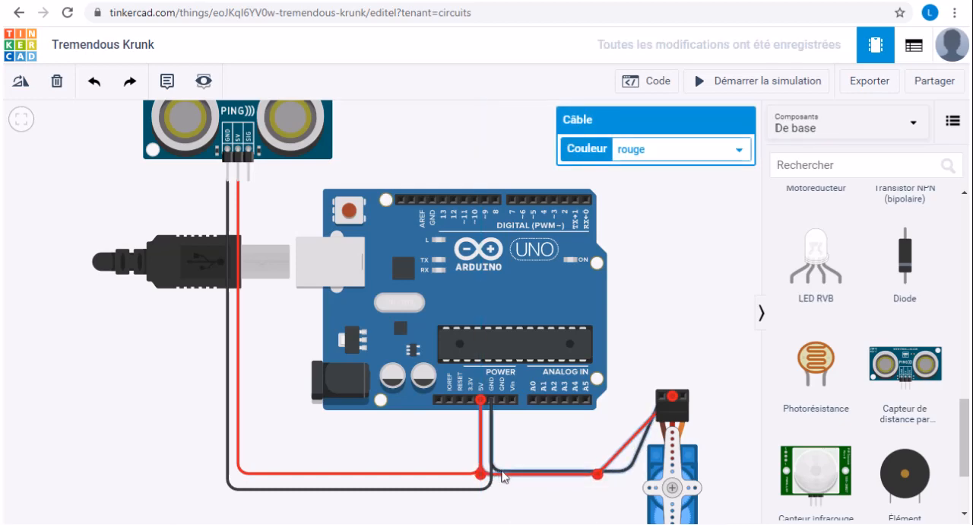
click(501, 475)
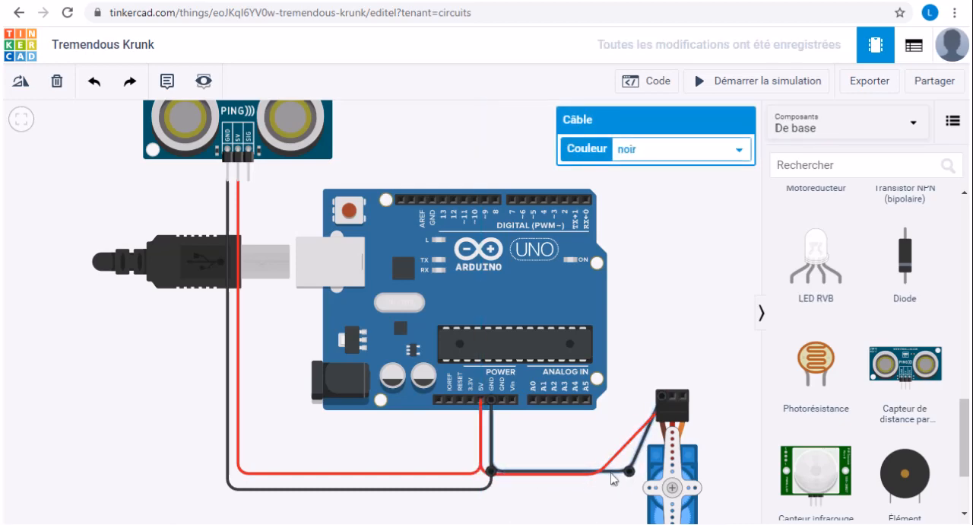
drag(615, 473, 613, 492)
click(574, 518)
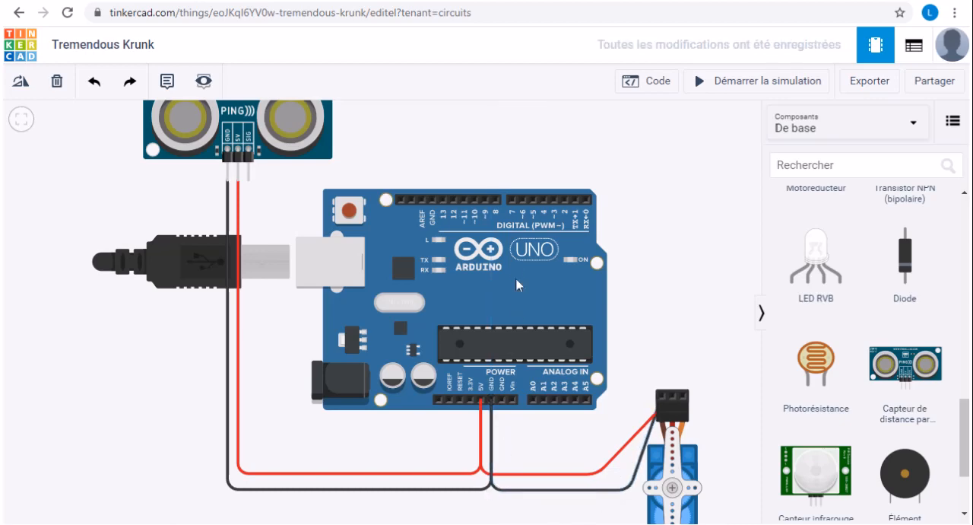
- Wire the ultrasonic sensor's SIG pin to the Arduino's digital pin 3, with one bend aligned directly above that pin
scroll(650, 275, up, 1)
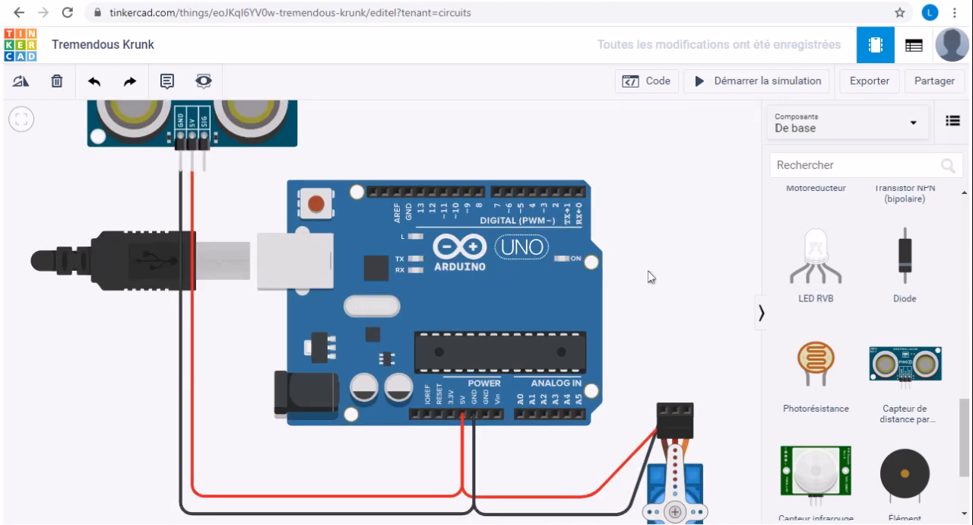
scroll(650, 275, down, 2)
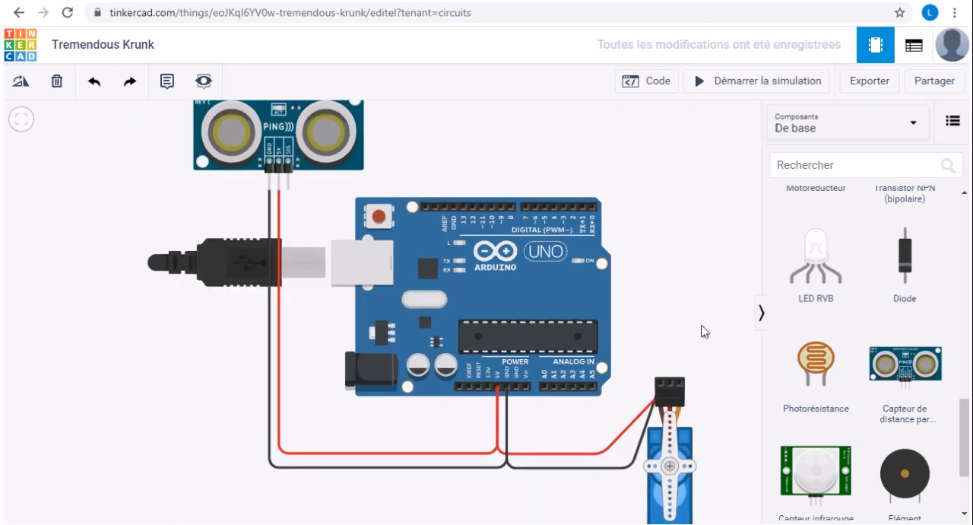
scroll(301, 176, up, 2)
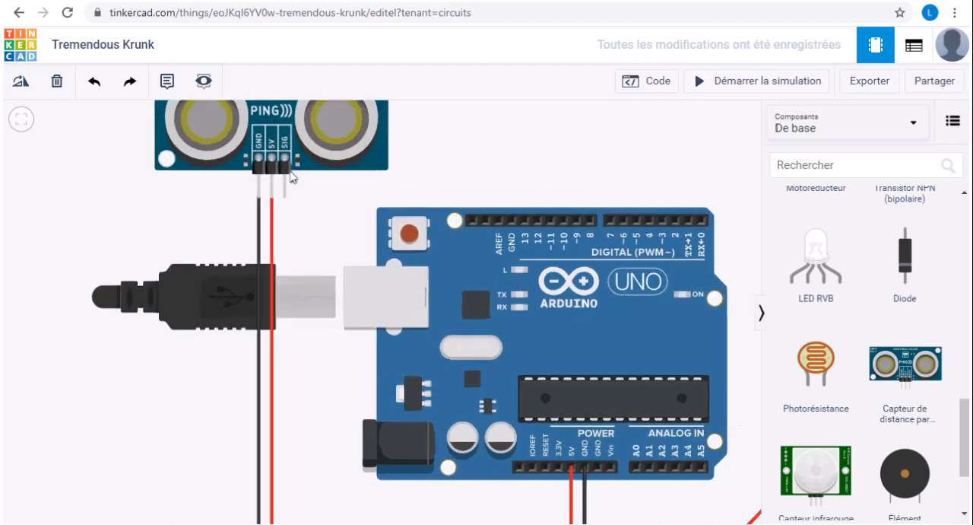
click(284, 200)
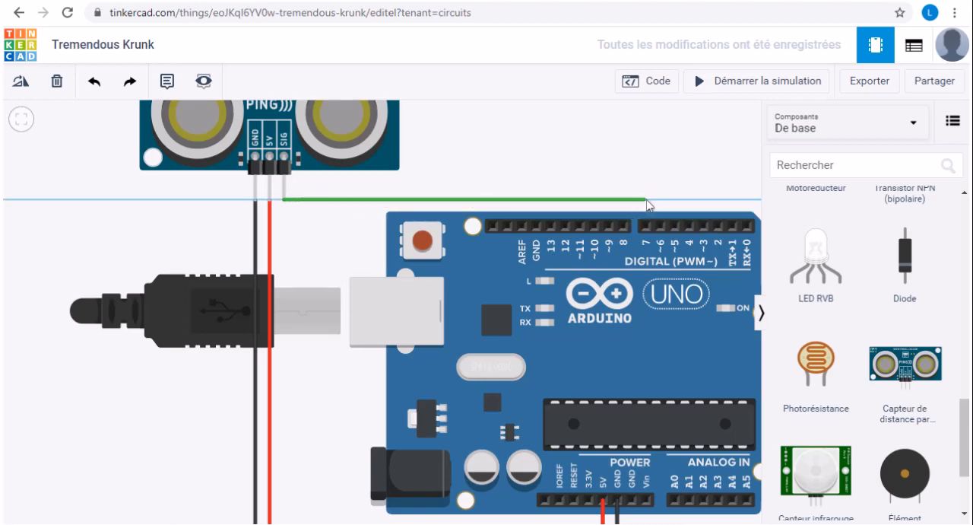
click(700, 199)
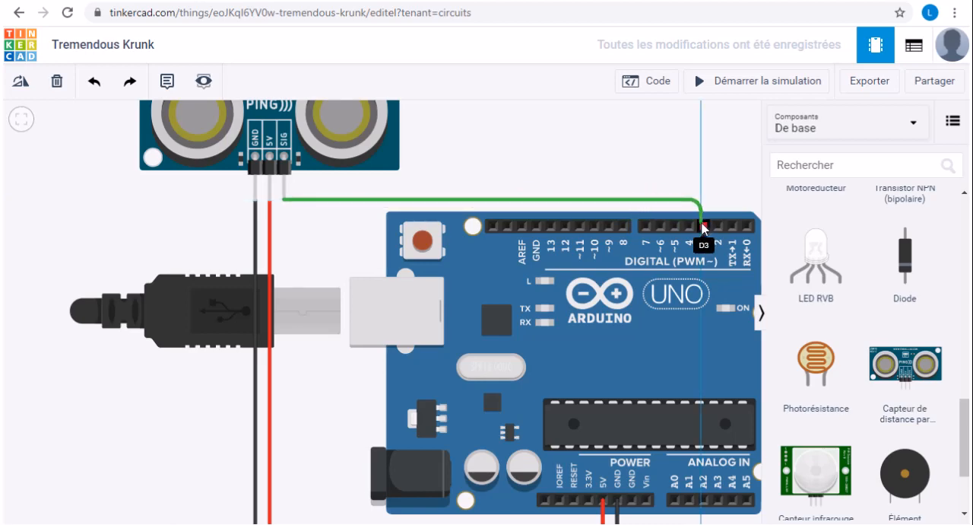
click(704, 228)
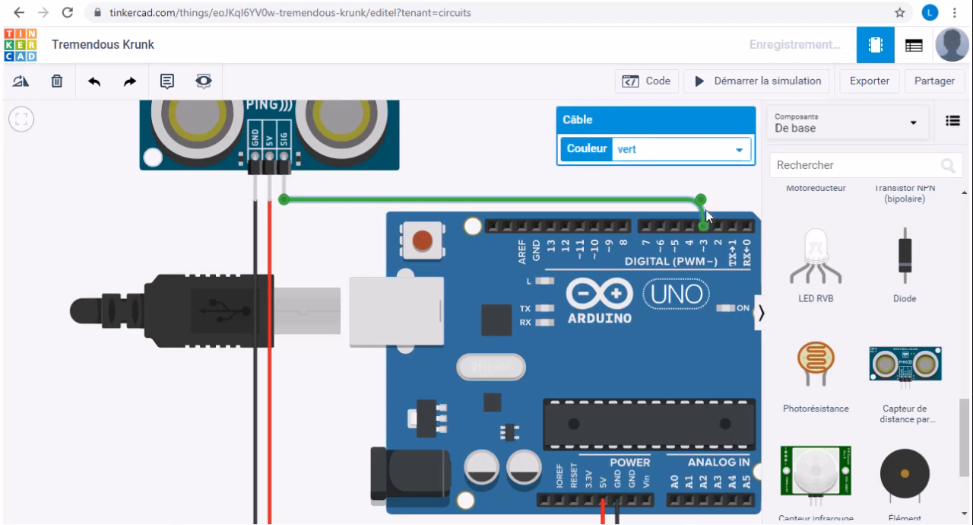
drag(701, 200, 704, 200)
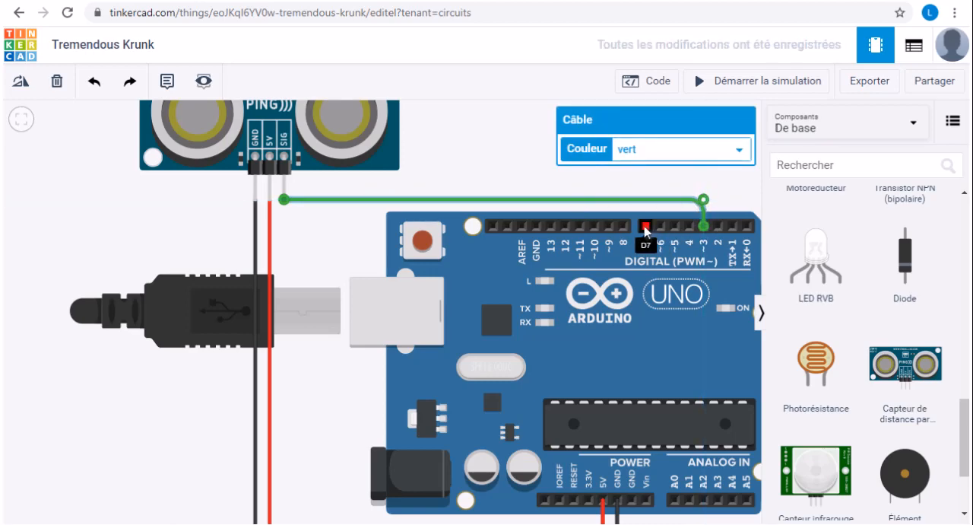
- Set the colour of the ultrasonic sensor's signal wire to orange
click(676, 157)
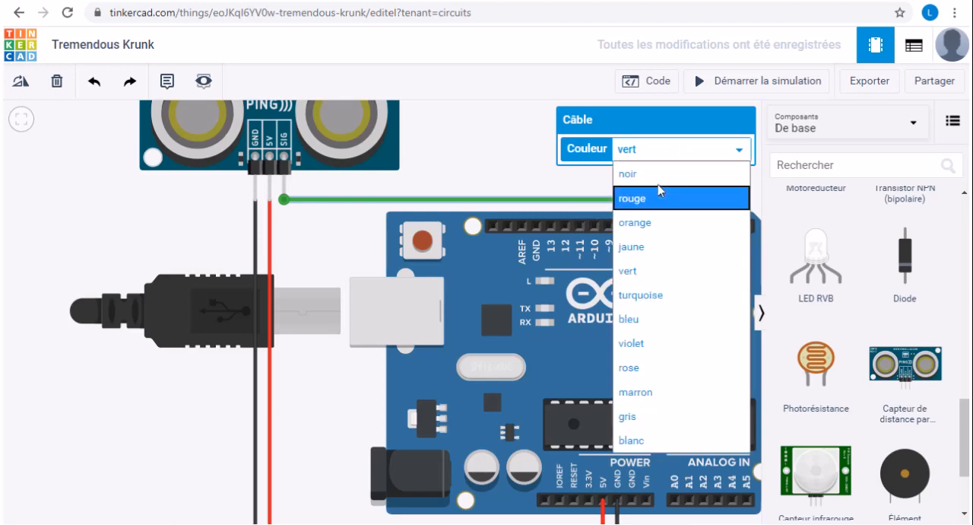
click(645, 223)
click(525, 183)
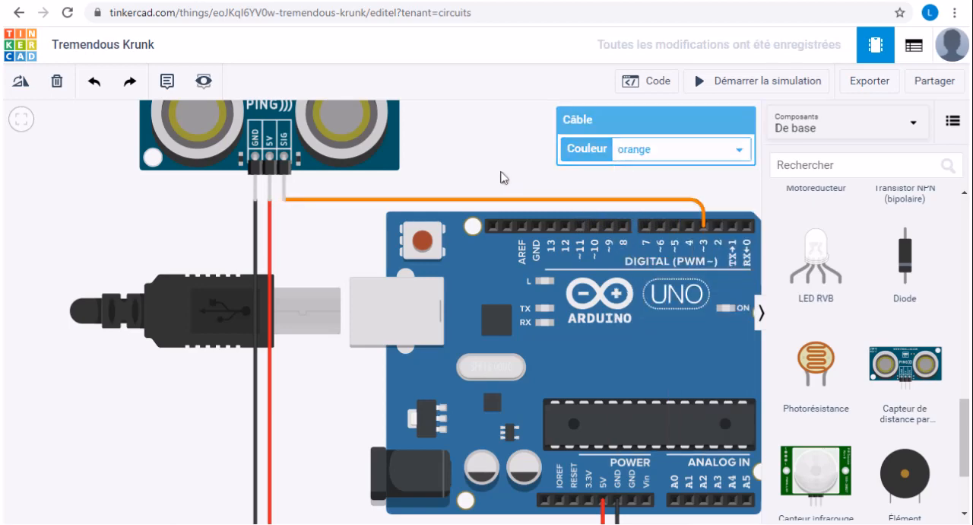
- Change the colour of the ultrasonic sensor's signal wire to green (vert)
scroll(540, 190, down, 3)
scroll(649, 238, down, 2)
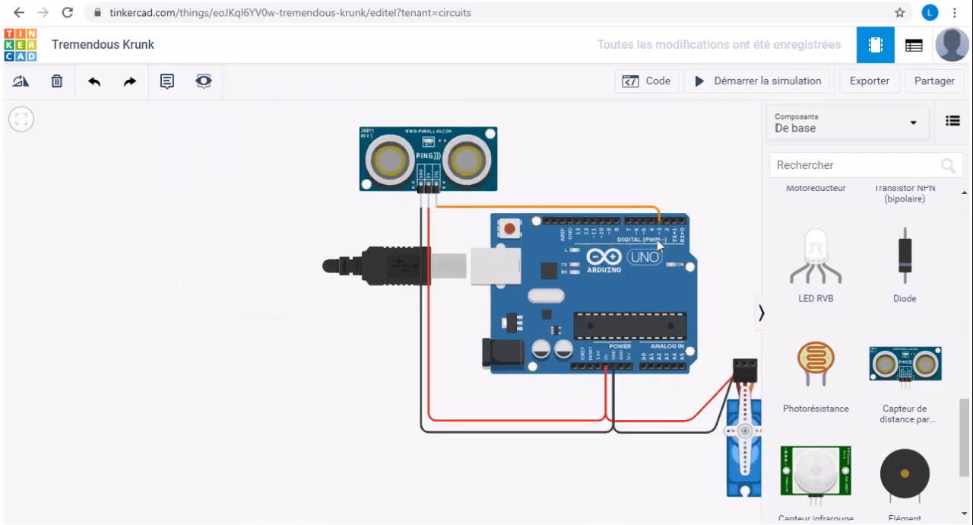
scroll(730, 231, up, 3)
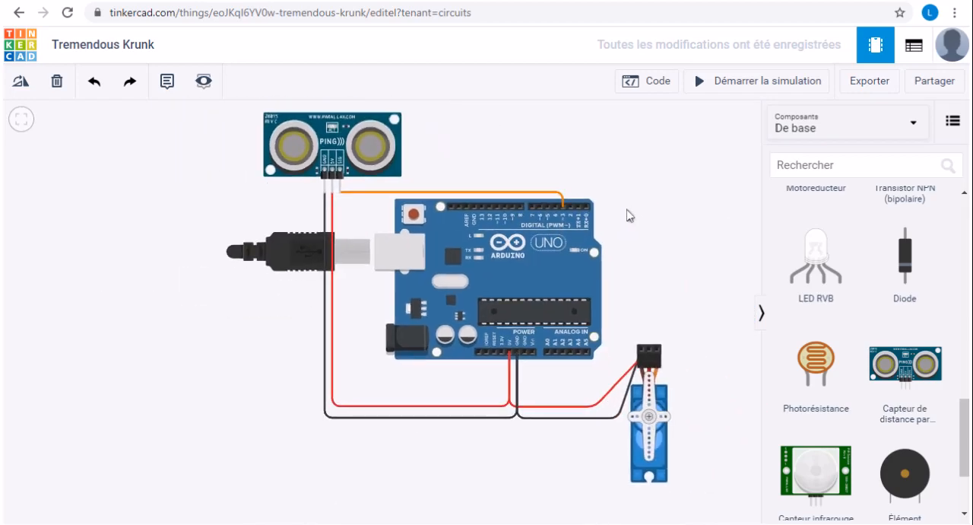
scroll(572, 267, up, 1)
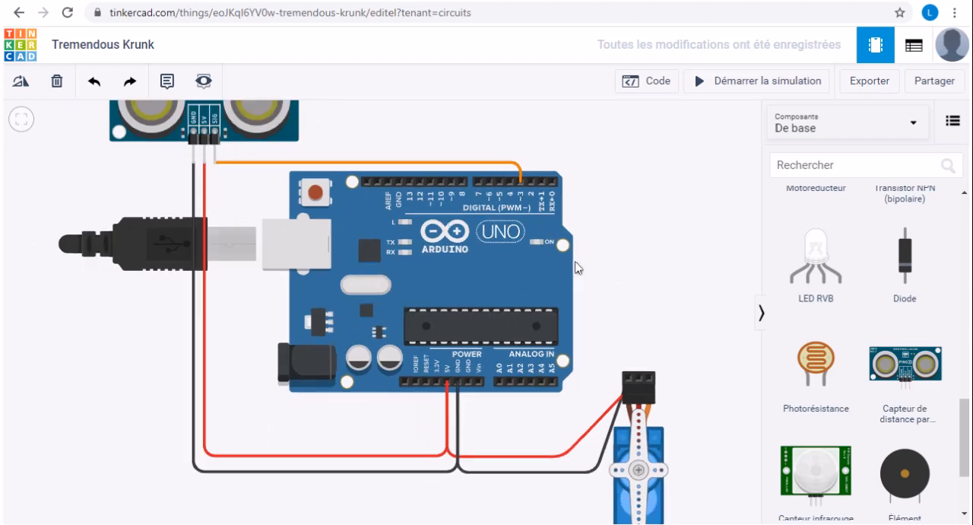
click(448, 162)
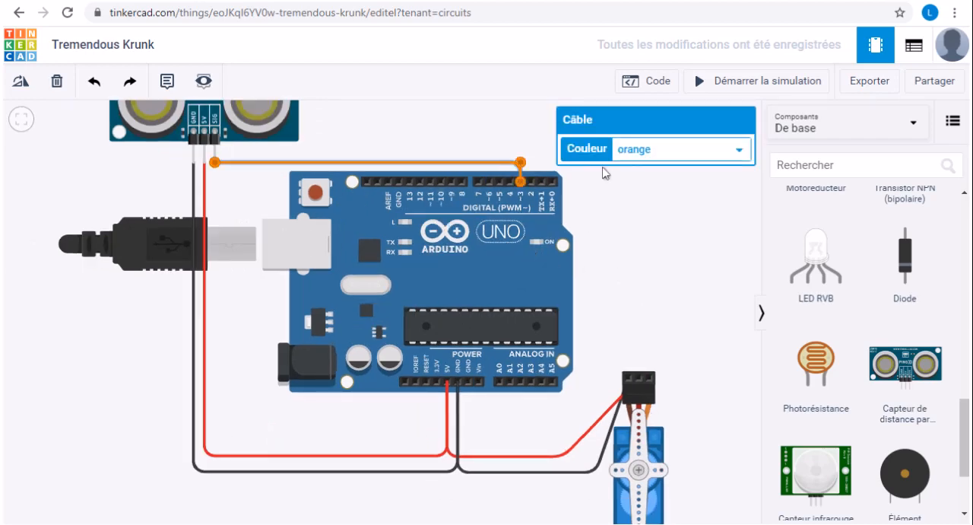
click(658, 153)
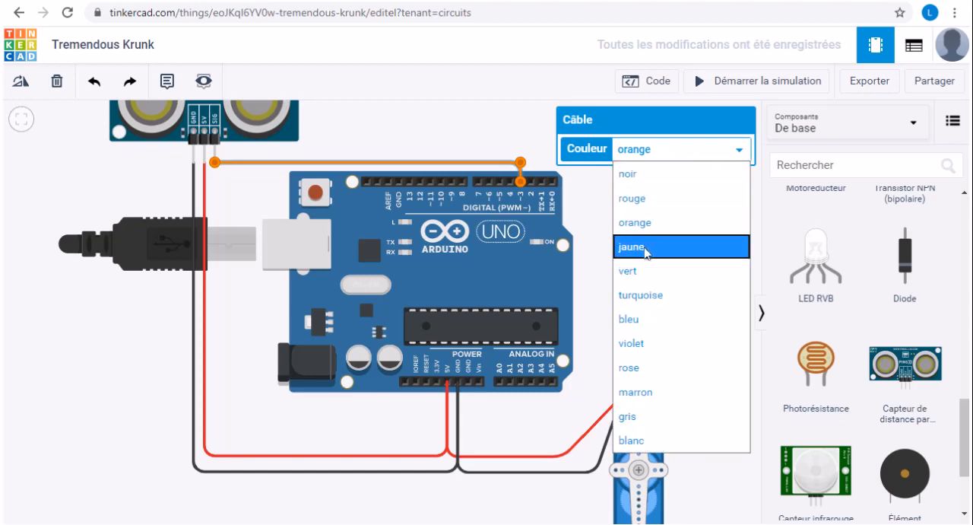
click(647, 272)
click(658, 306)
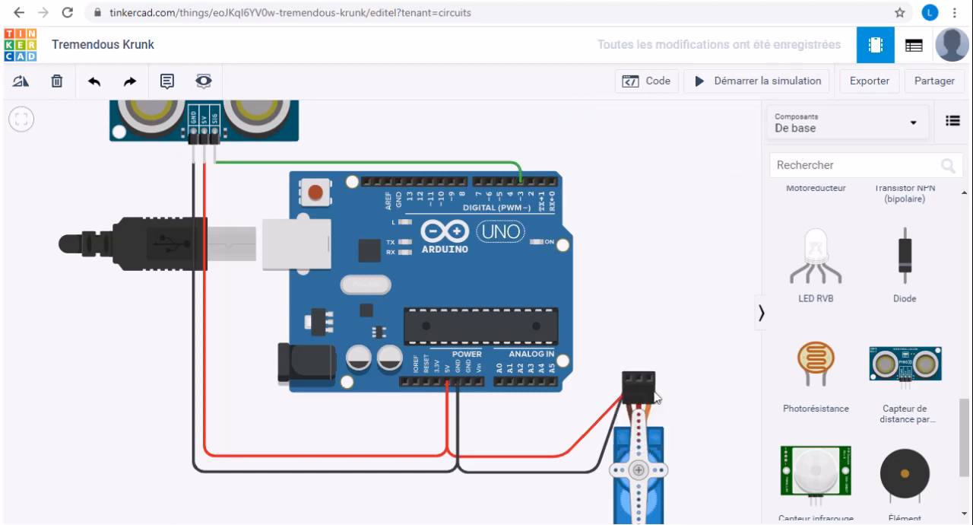
- Wire the servo's signal pin to the Arduino's digital pin 8, routing it up beside the board and across above the sensor's signal wire
click(654, 377)
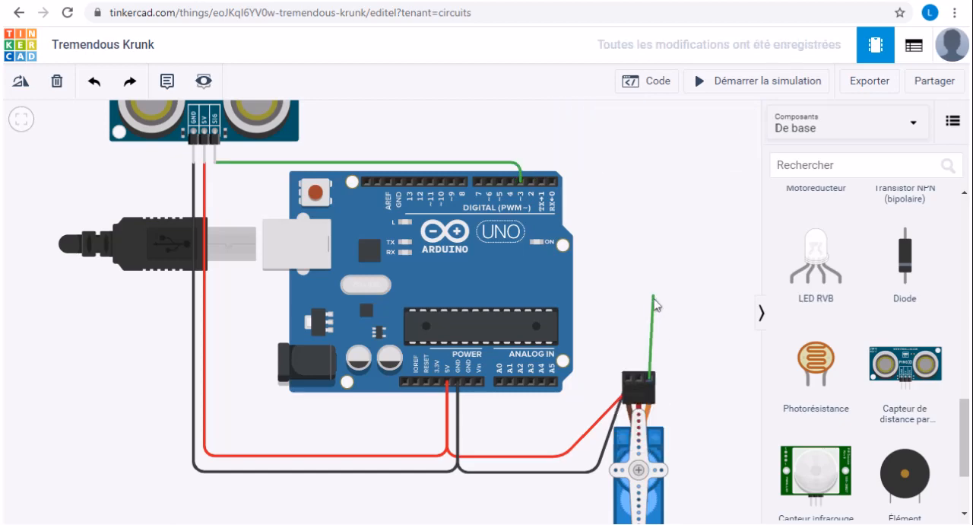
click(650, 152)
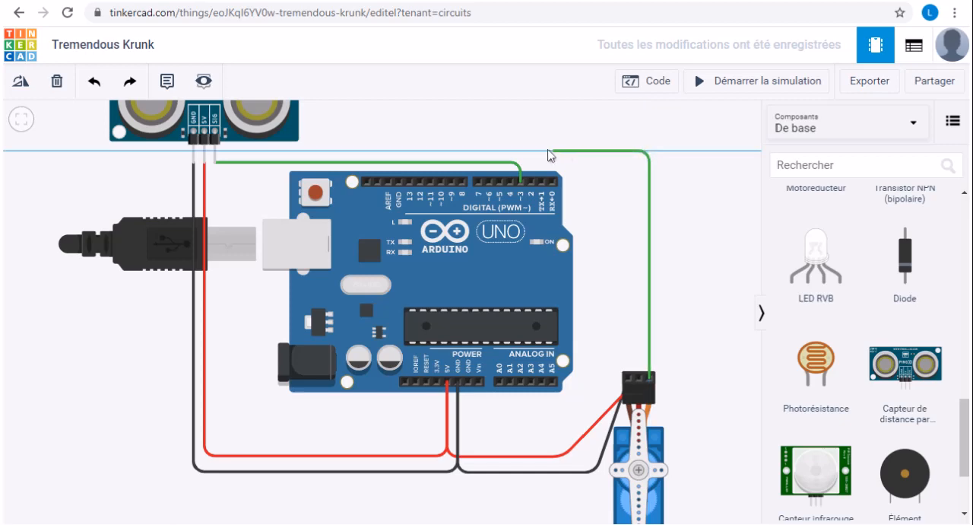
click(460, 155)
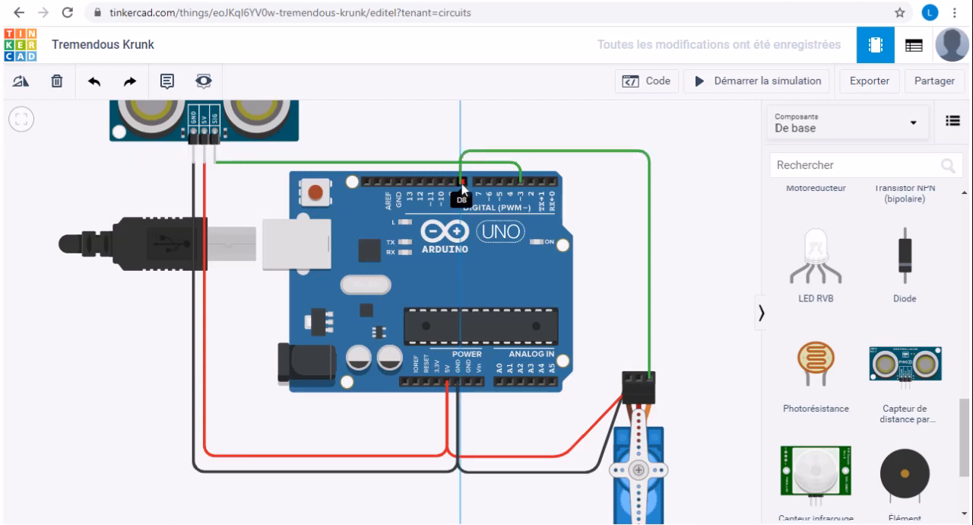
click(464, 184)
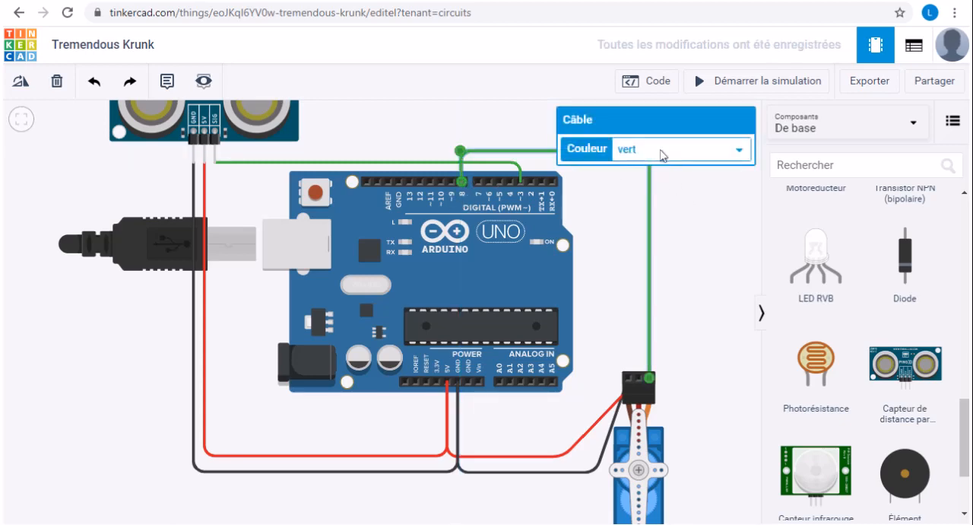
- Set the colour of the servo's signal wire to orange
click(662, 149)
click(652, 224)
click(705, 239)
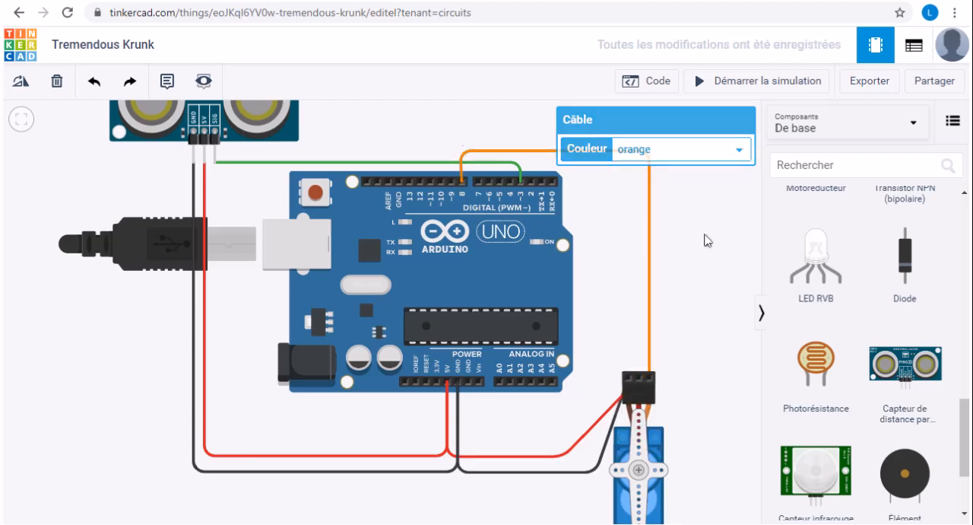
scroll(705, 239, down, 2)
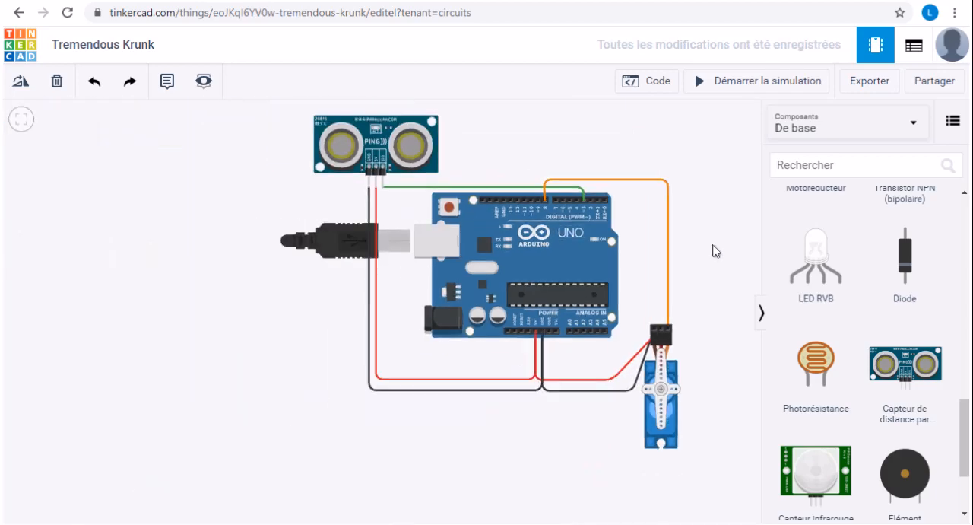
scroll(707, 245, down, 4)
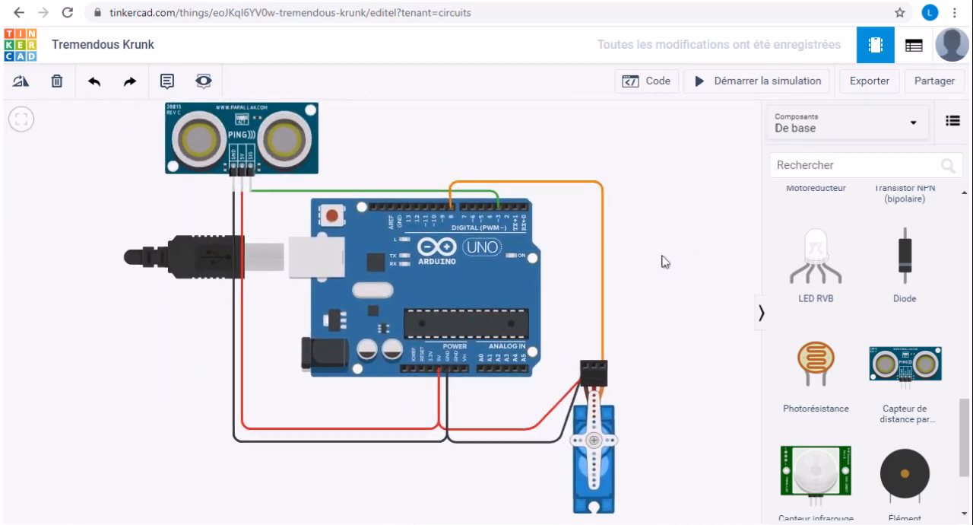